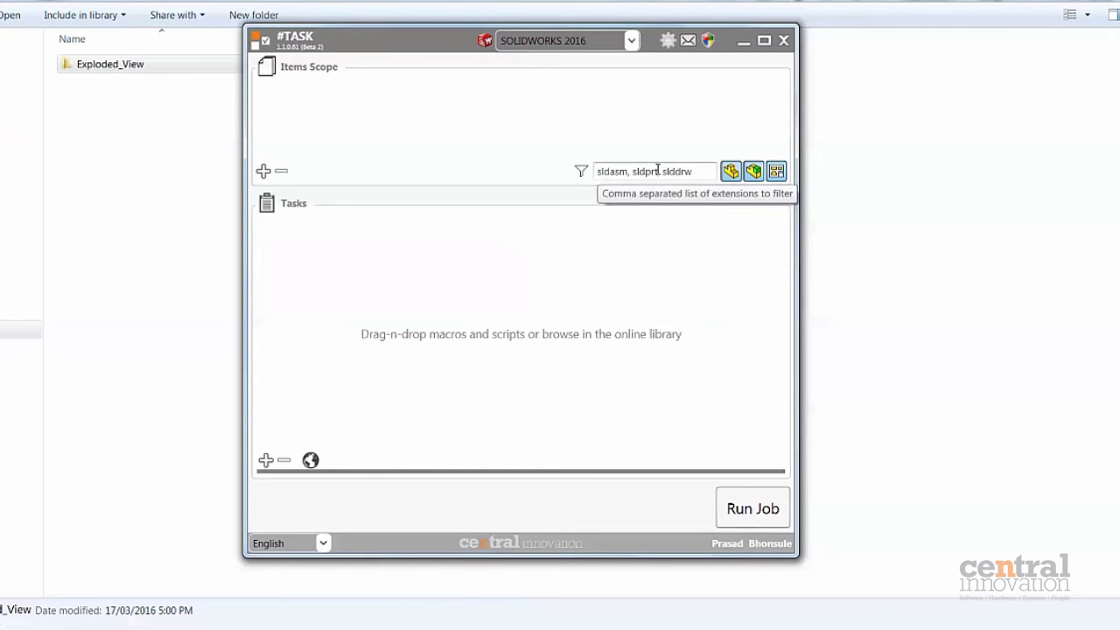
# - Try switching the part, assembly and drawing file filters off and back on
pyautogui.click(732, 173)
pyautogui.click(738, 179)
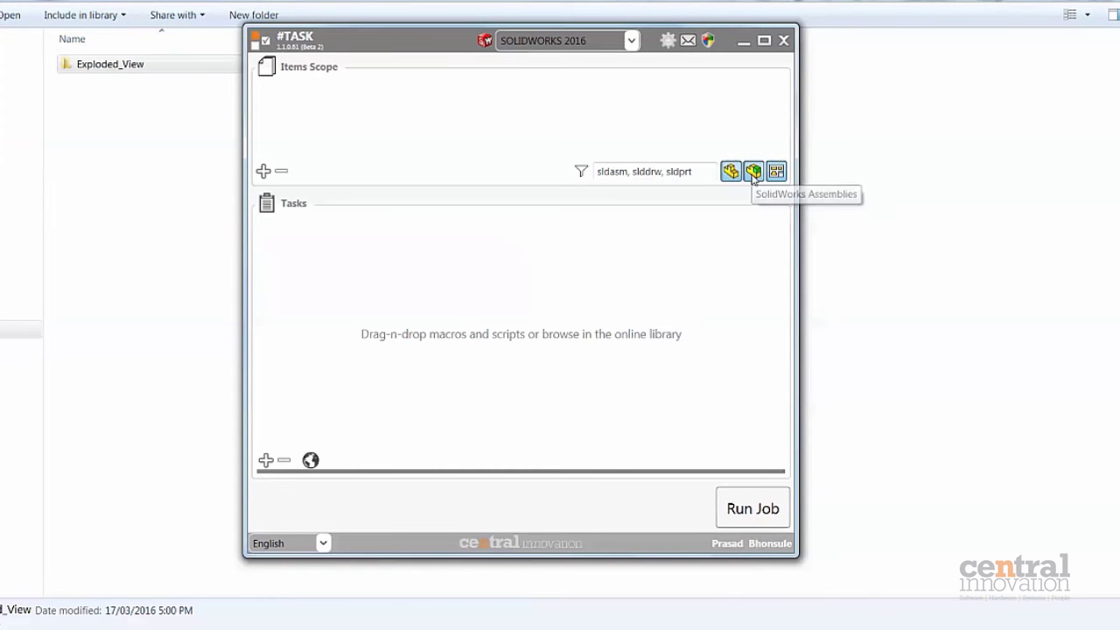
pyautogui.click(754, 173)
pyautogui.click(777, 174)
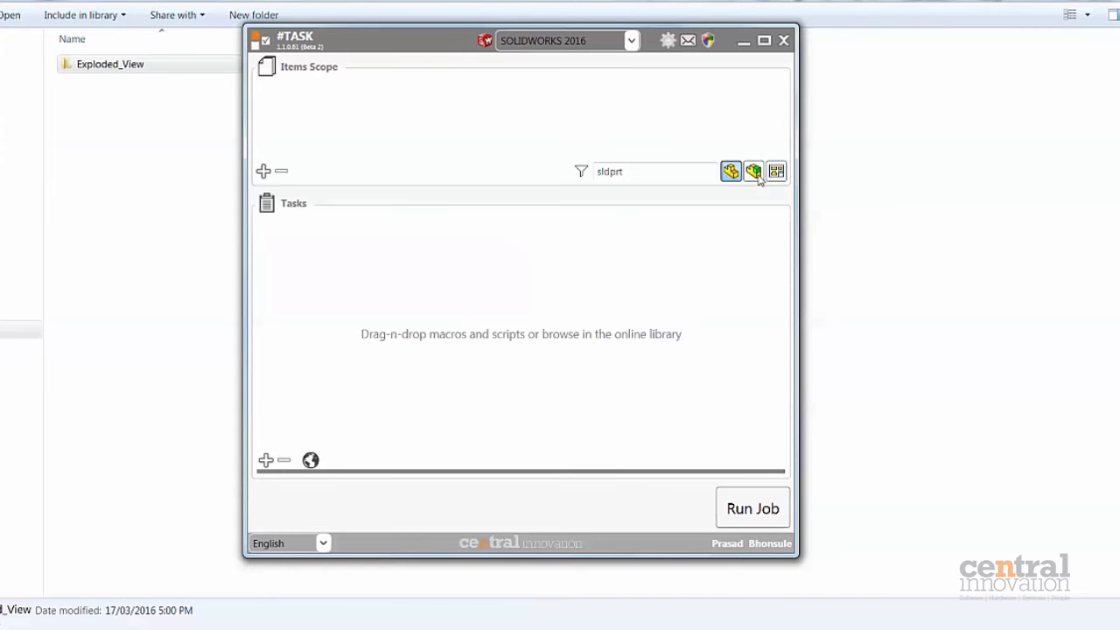
pyautogui.click(753, 174)
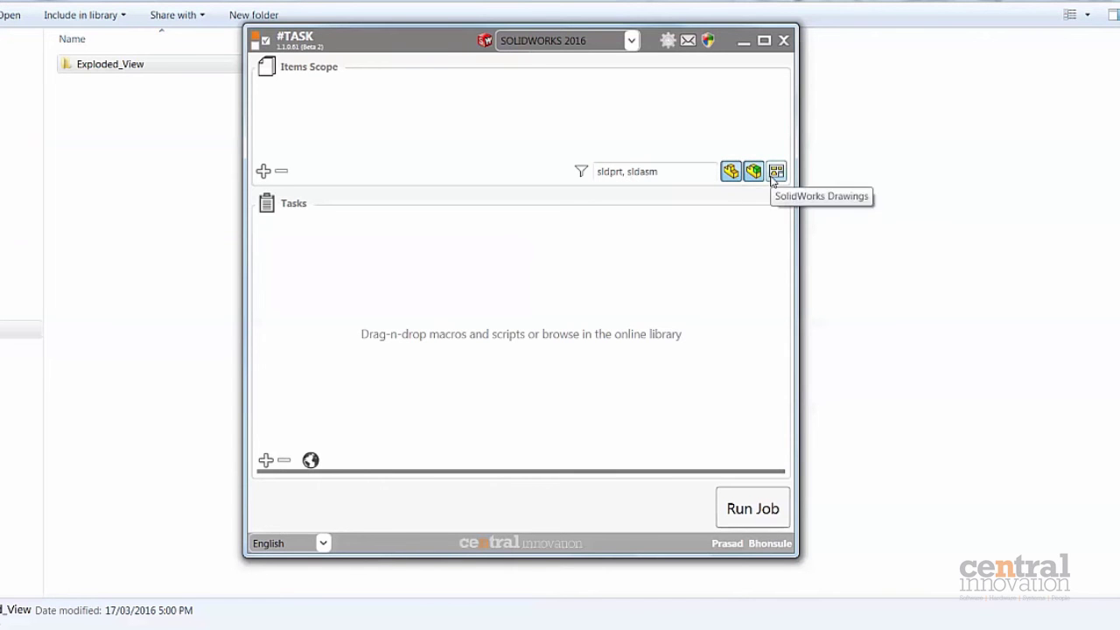
pyautogui.click(773, 175)
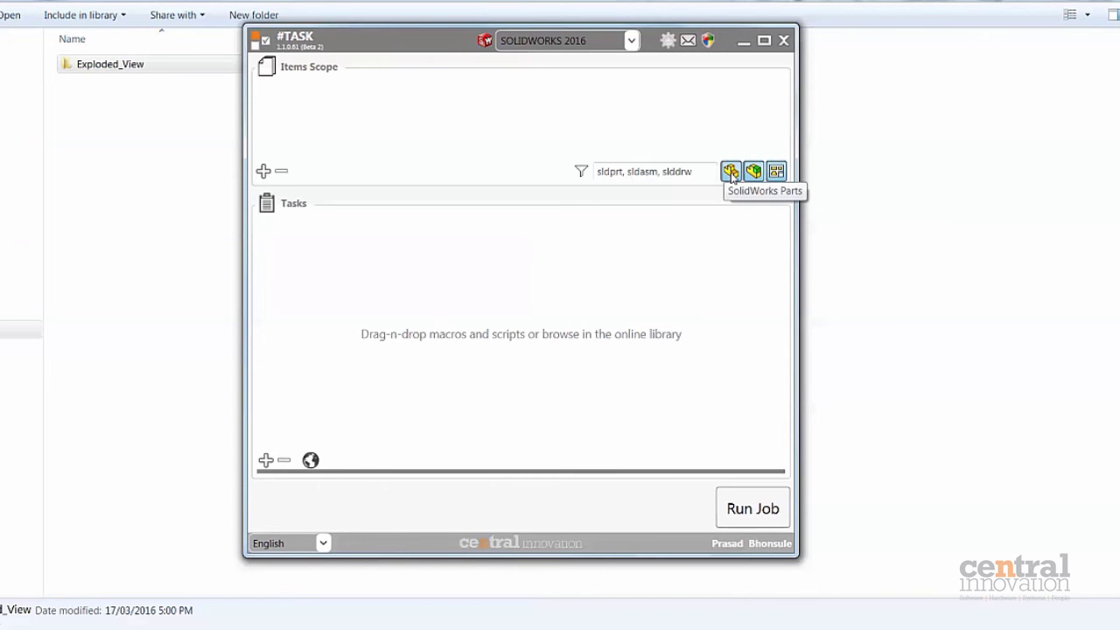
pyautogui.click(731, 173)
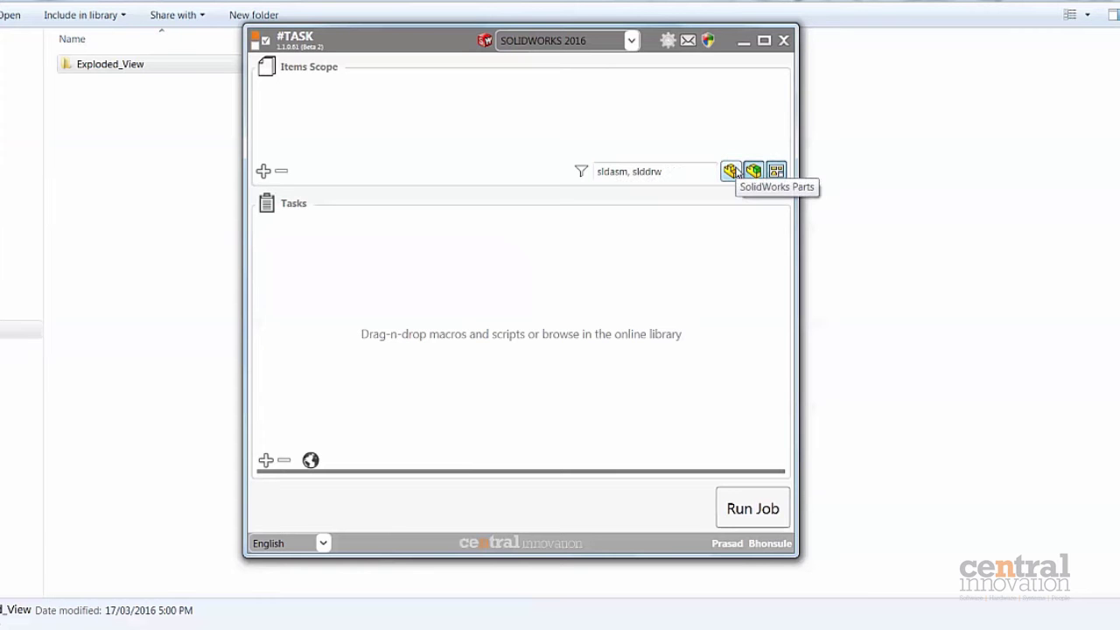
pyautogui.click(732, 171)
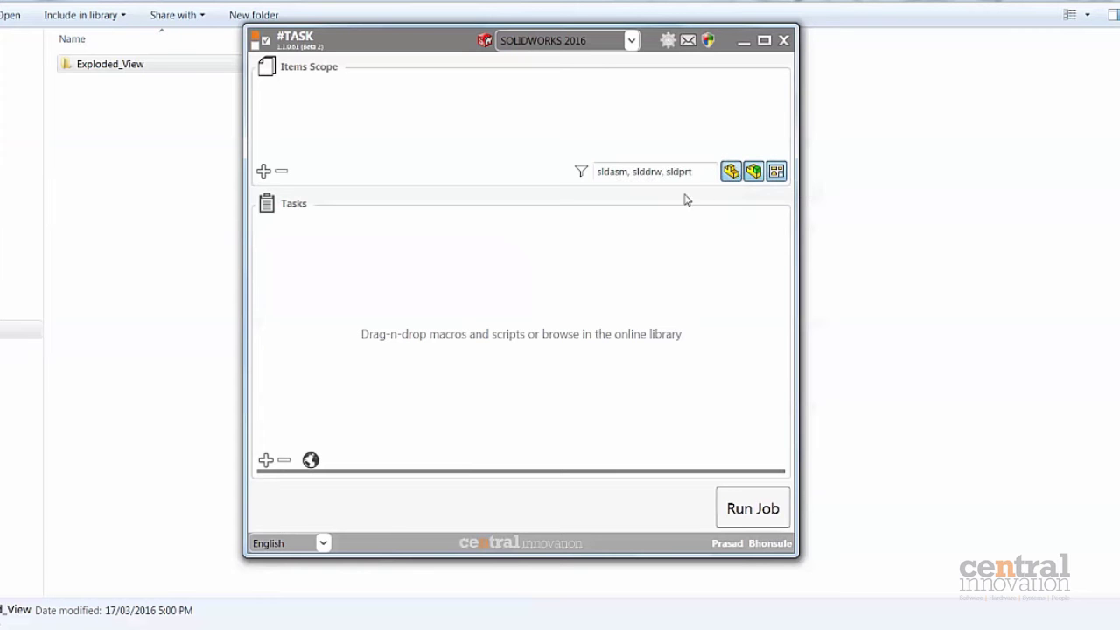
pyautogui.click(731, 172)
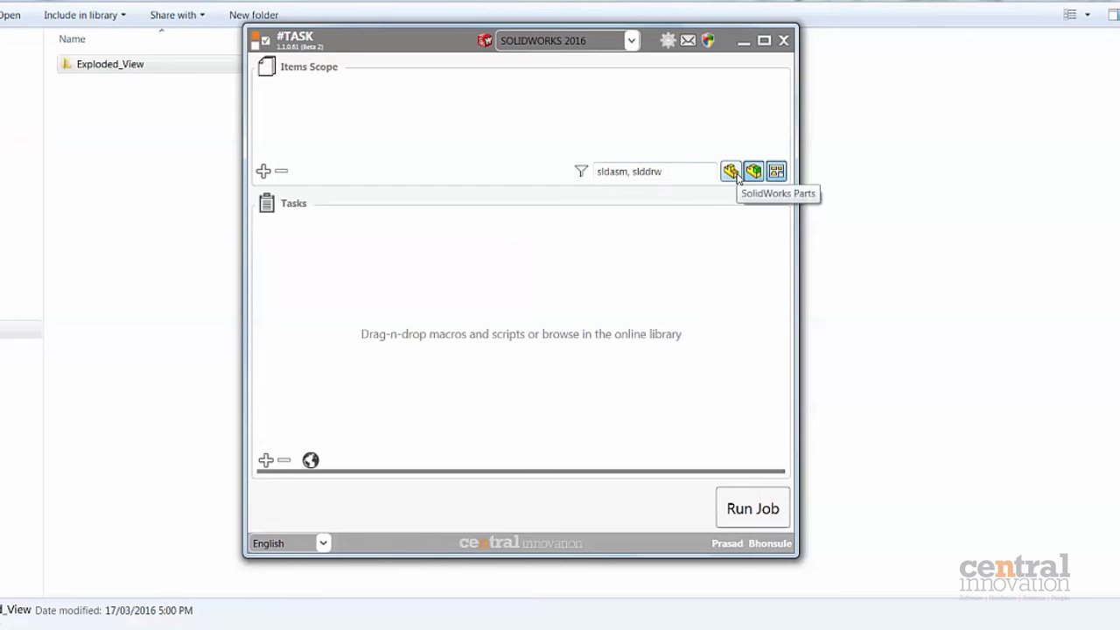
pyautogui.click(736, 175)
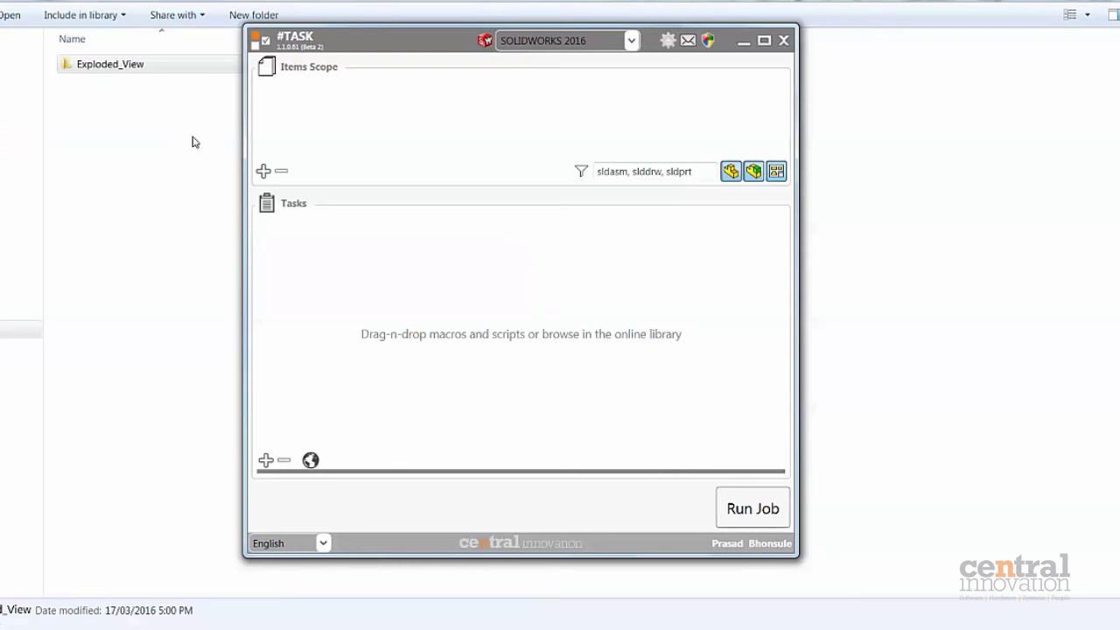
# - Move the #TASK window clear of the file list and add the Exploded_View folder to the items scope
pyautogui.moveTo(440, 54); pyautogui.dragTo(549, 58)
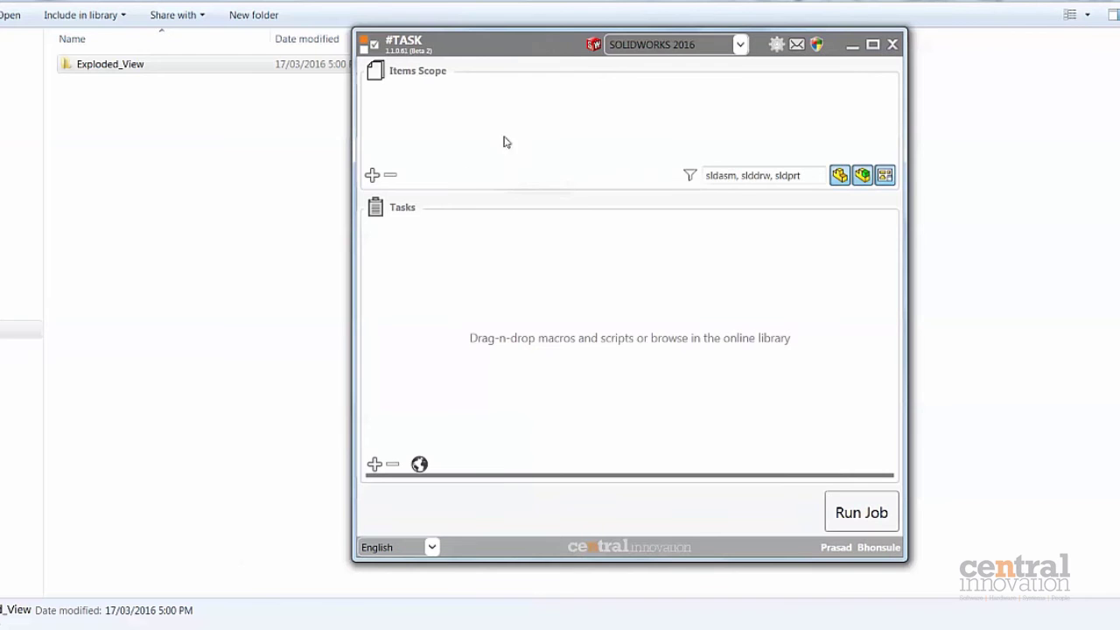
pyautogui.click(371, 175)
pyautogui.click(613, 413)
pyautogui.moveTo(97, 65); pyautogui.dragTo(463, 117)
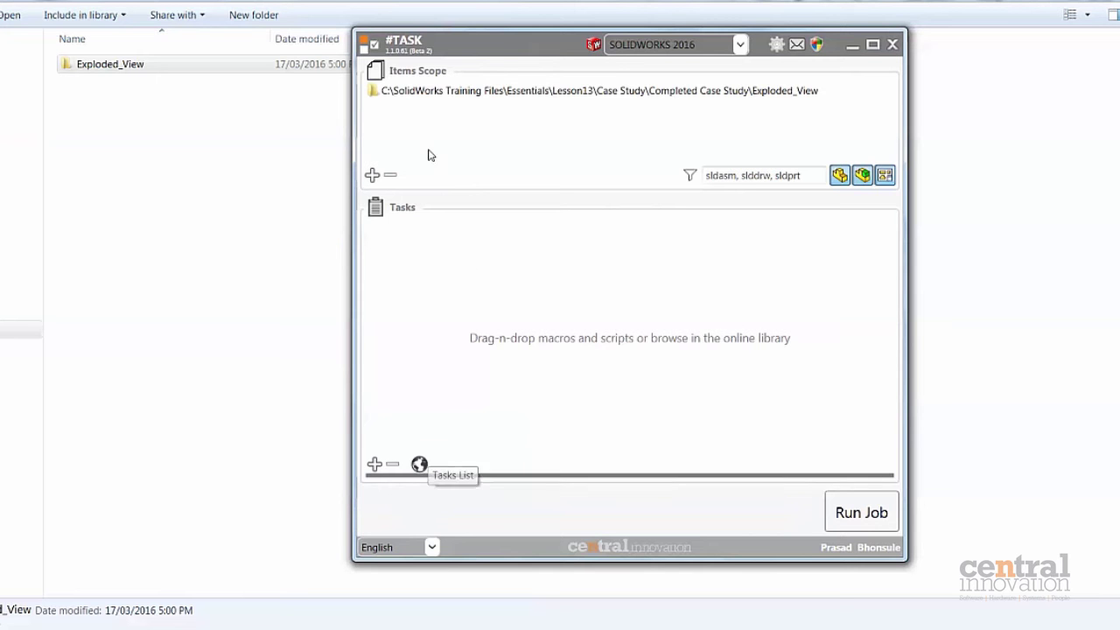
# - Add the Save 3D and Save PDF tasks from the web library to the task list
pyautogui.click(420, 466)
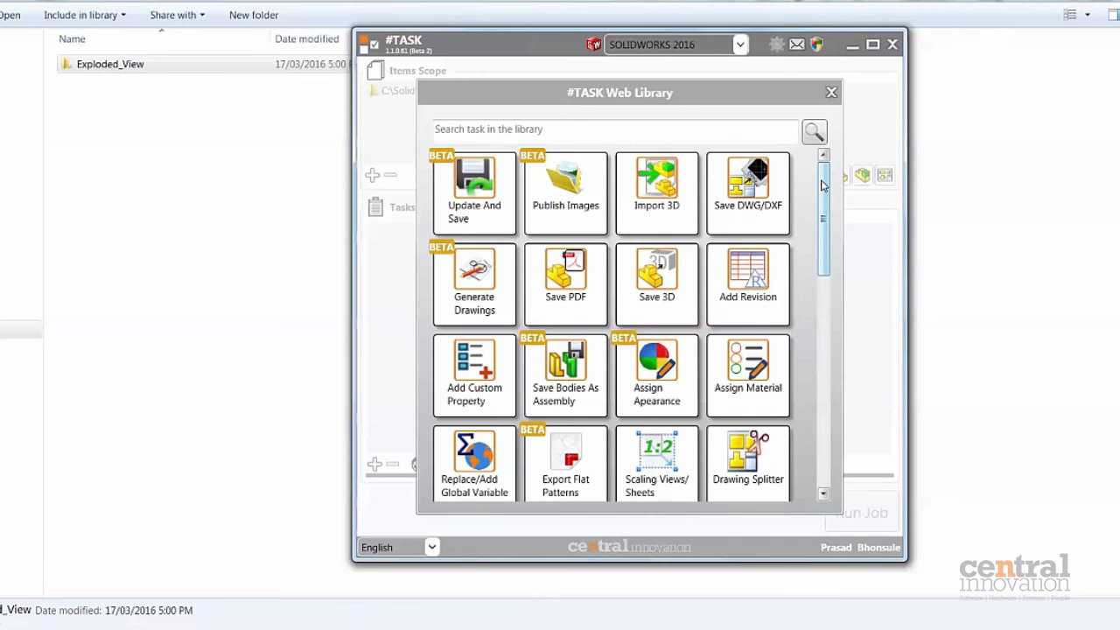
pyautogui.click(656, 284)
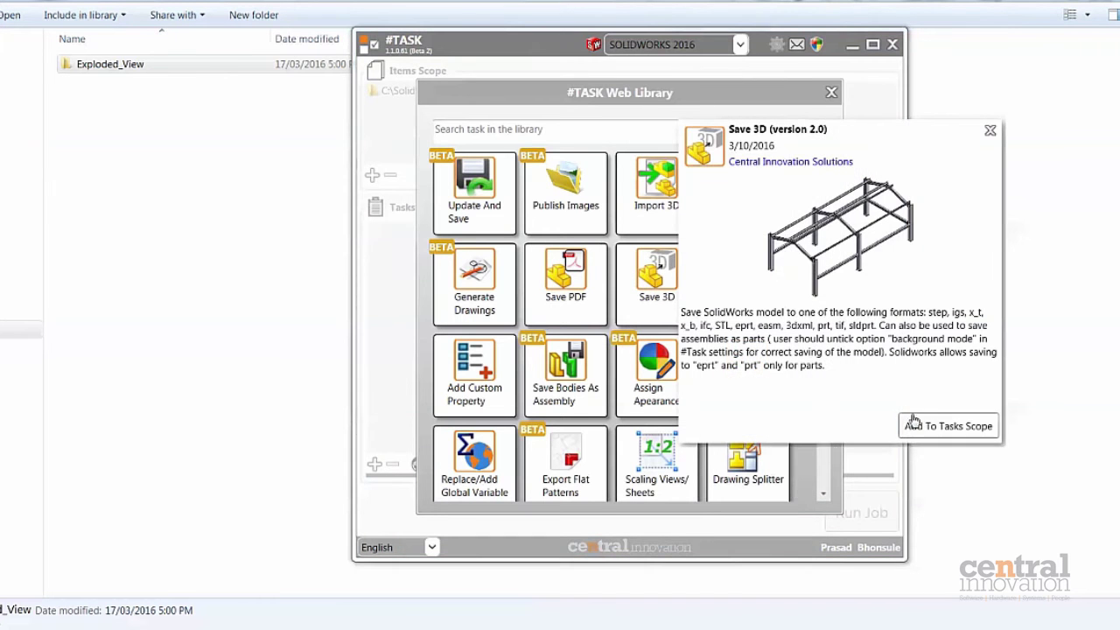
pyautogui.click(945, 426)
pyautogui.click(536, 285)
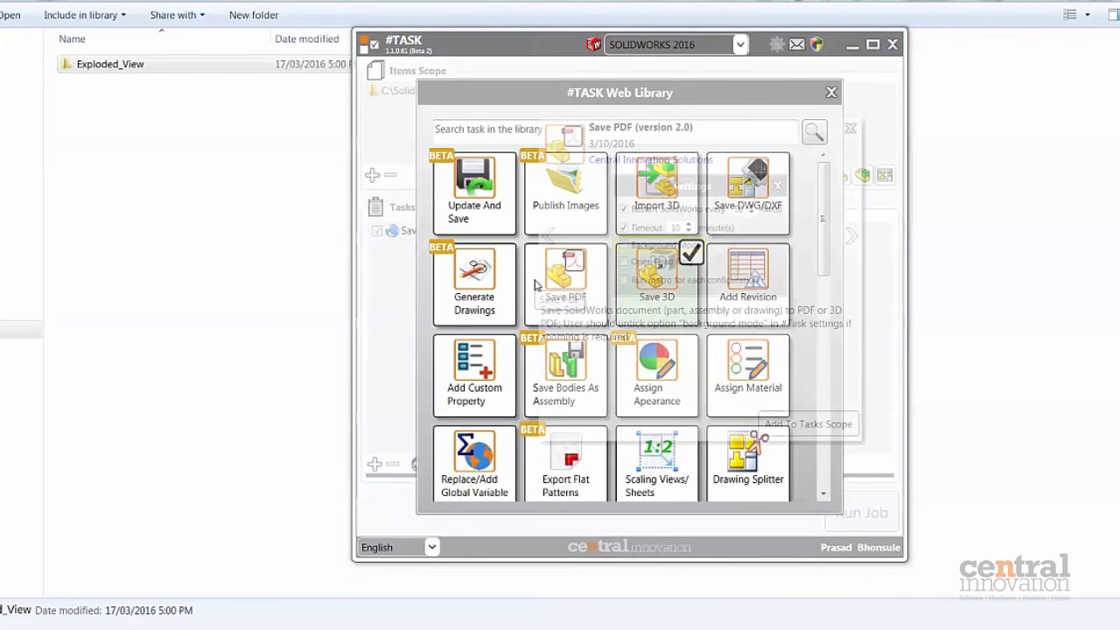
pyautogui.click(809, 425)
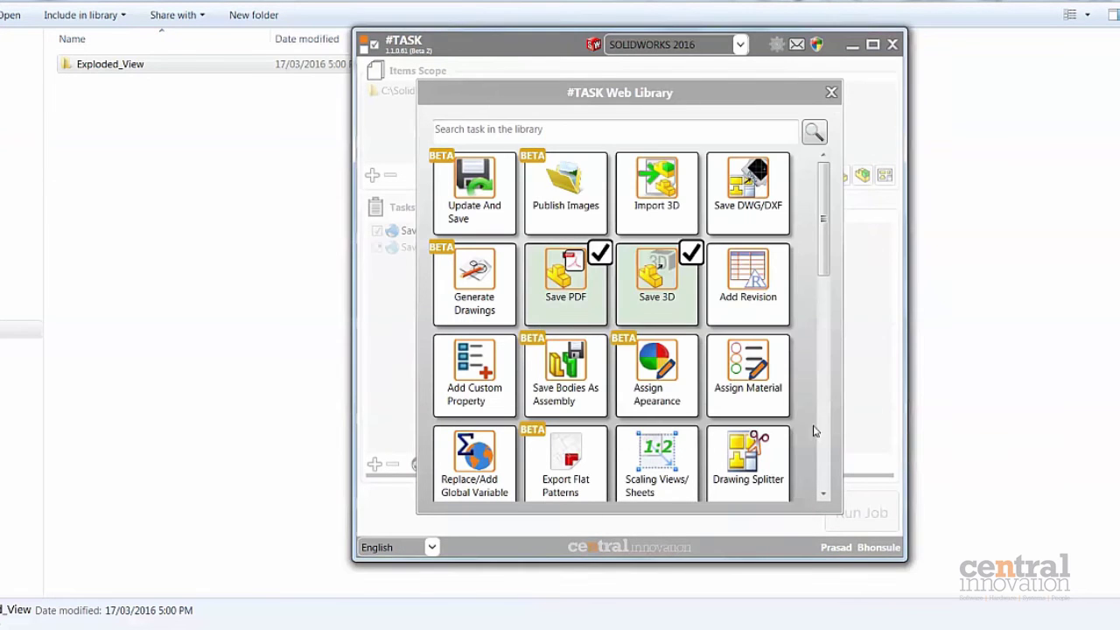
pyautogui.click(830, 95)
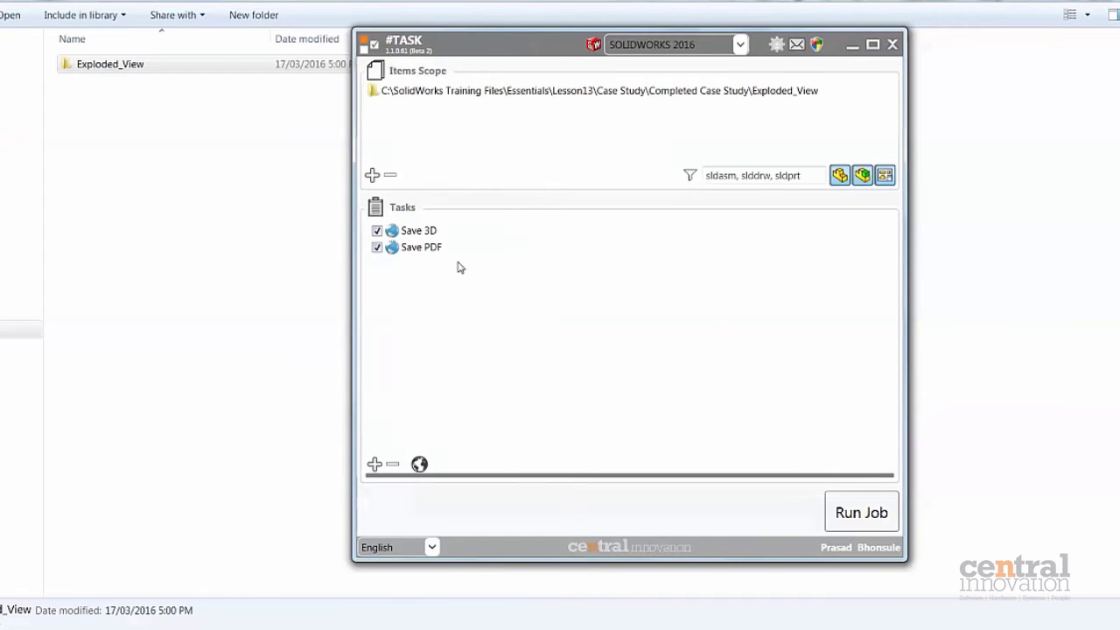
# - Disable the Save PDF task and exclude drawings from the file filter
pyautogui.click(377, 248)
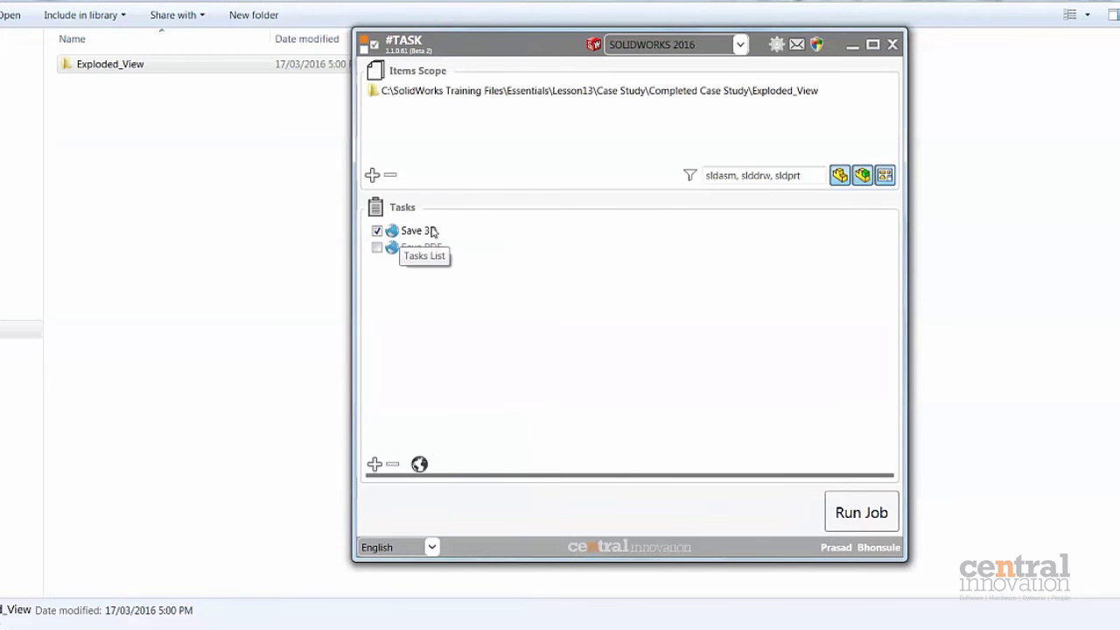
pyautogui.click(885, 175)
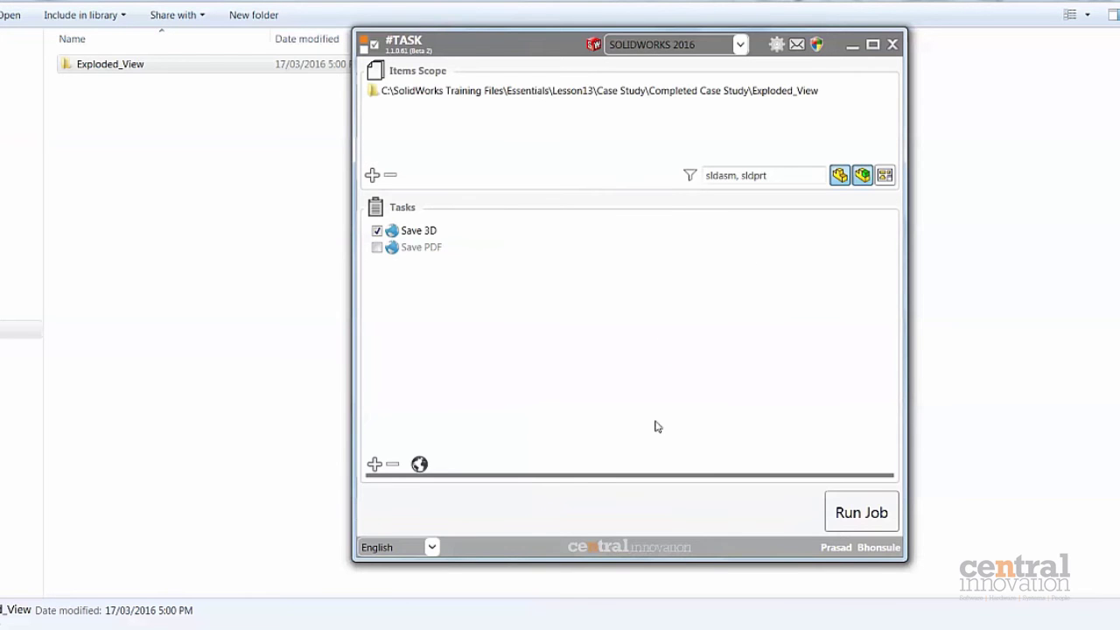
# - Show the Save 3D task's arguments in an enlarged arguments area and compare them with those of Save PDF
pyautogui.click(428, 233)
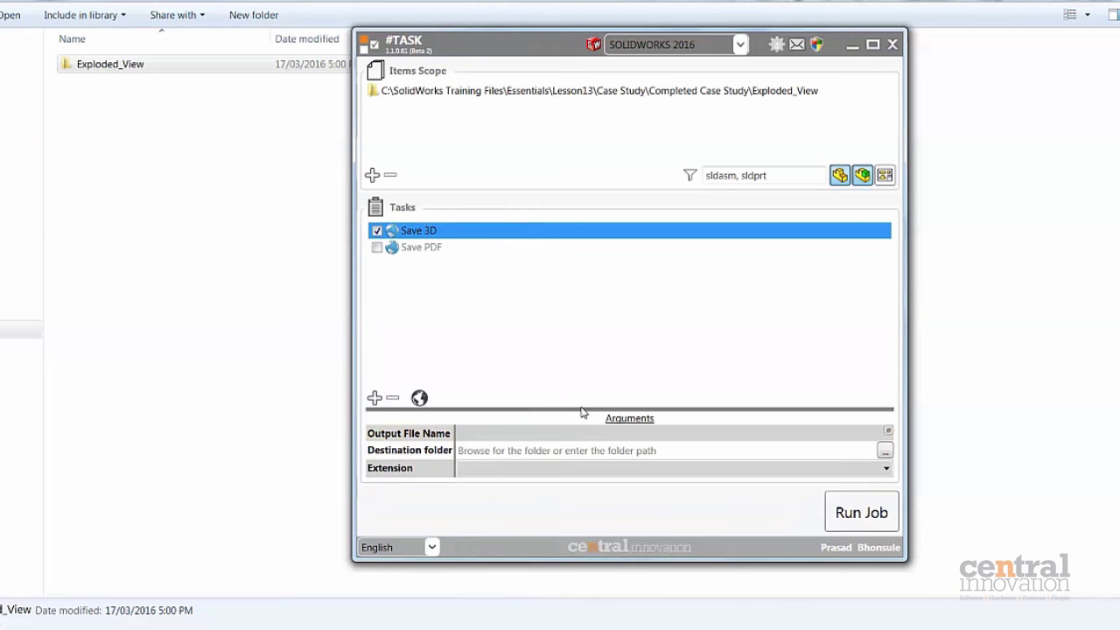
pyautogui.moveTo(580, 408); pyautogui.dragTo(552, 296)
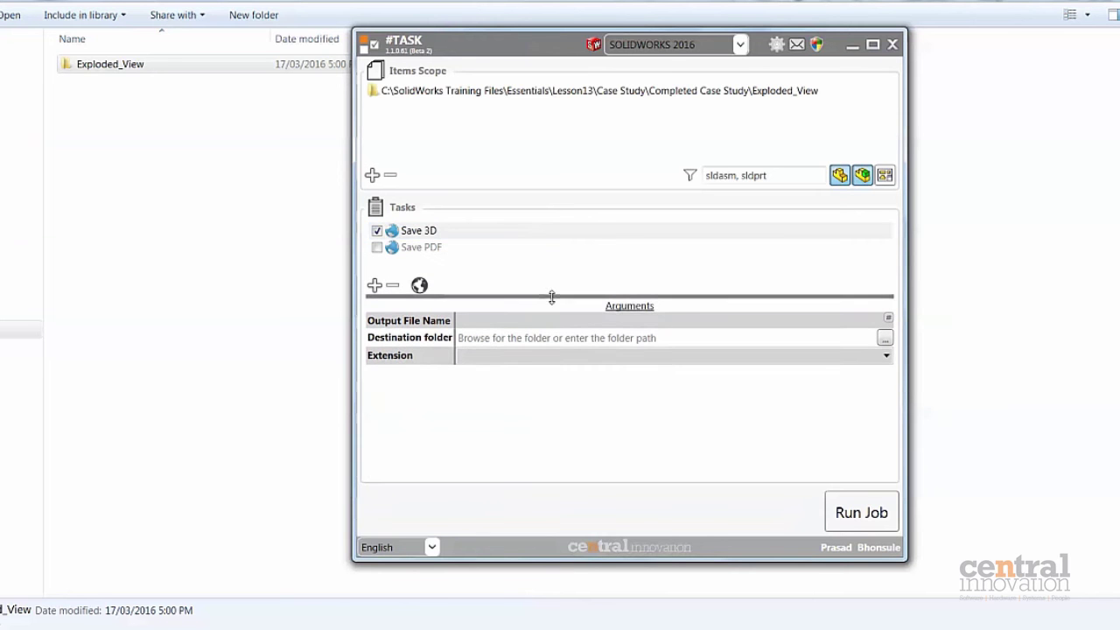
pyautogui.click(411, 231)
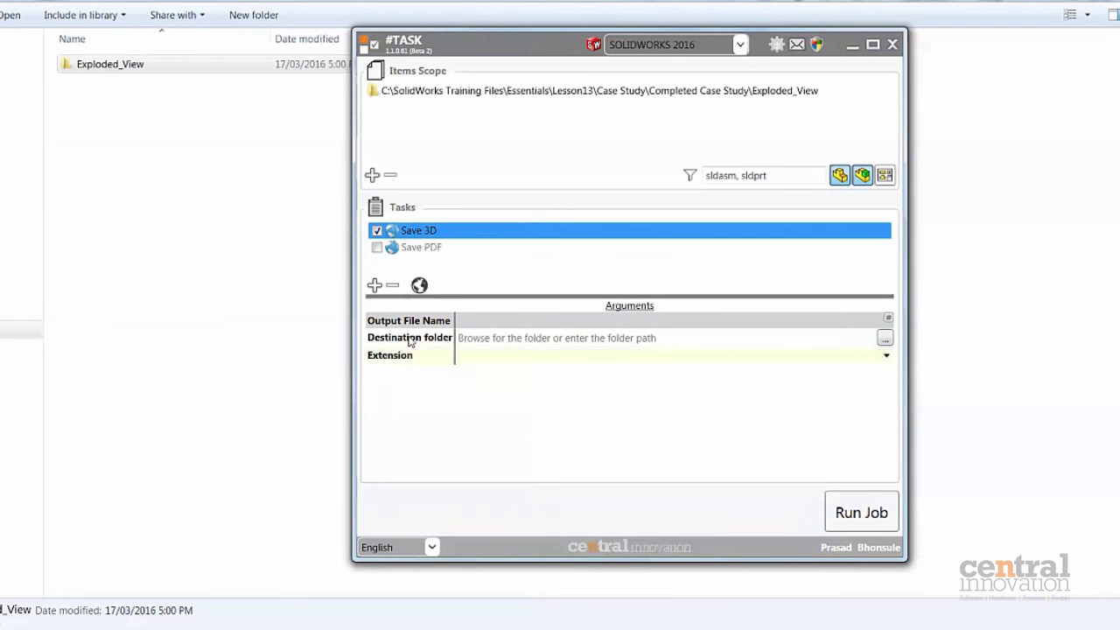
pyautogui.click(417, 248)
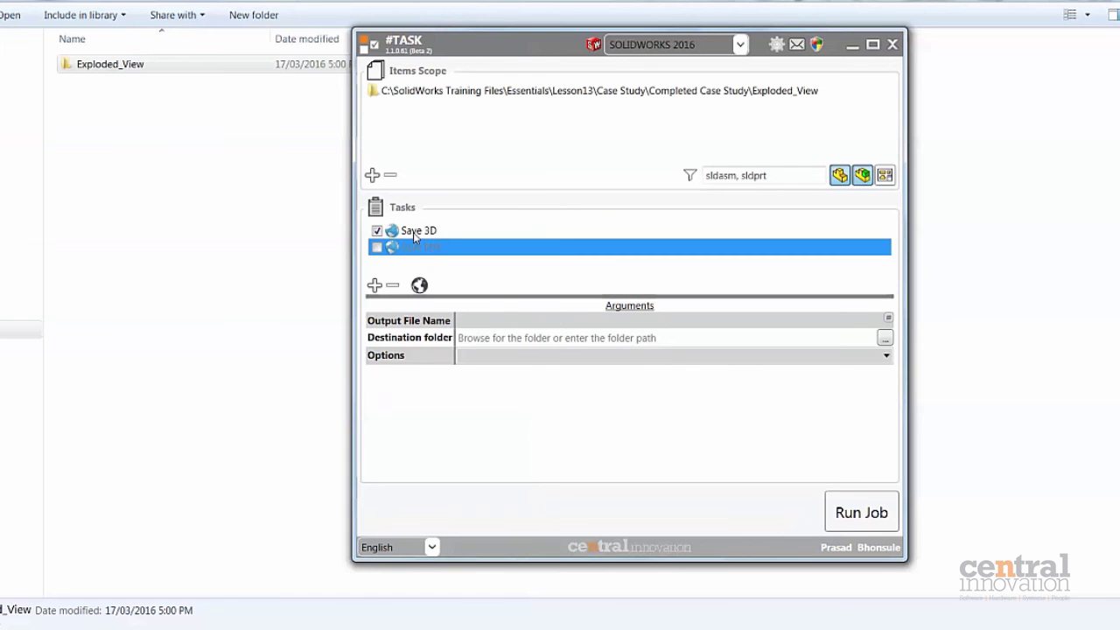
pyautogui.click(414, 233)
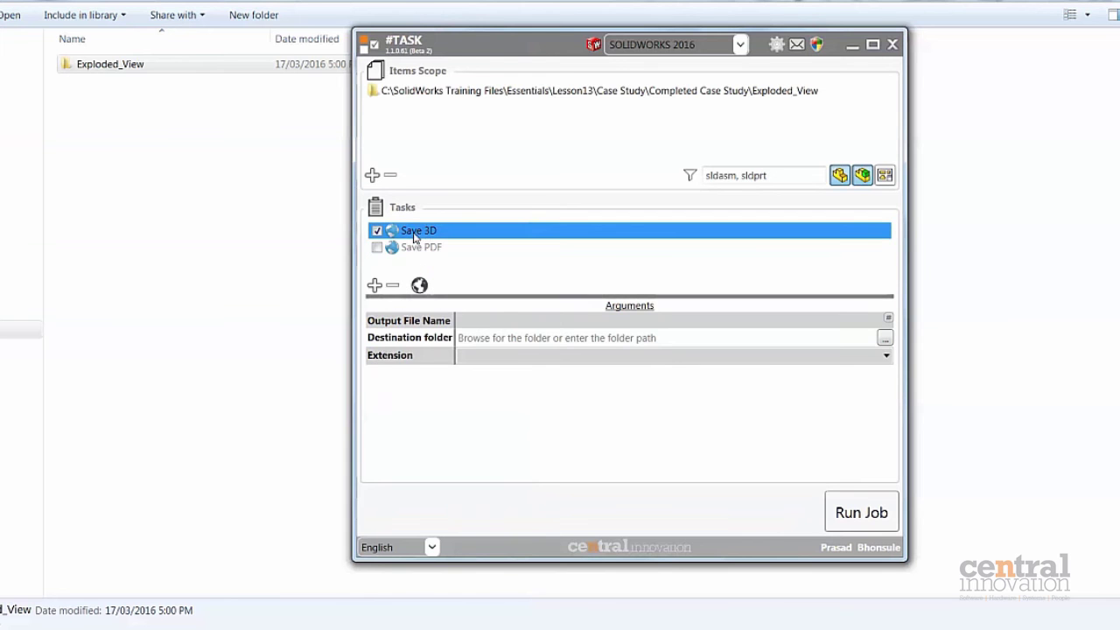
# - Compose the Save 3D output file name from the SolidWorks model title, the text "-REV-" and the Revision custom property
pyautogui.click(464, 322)
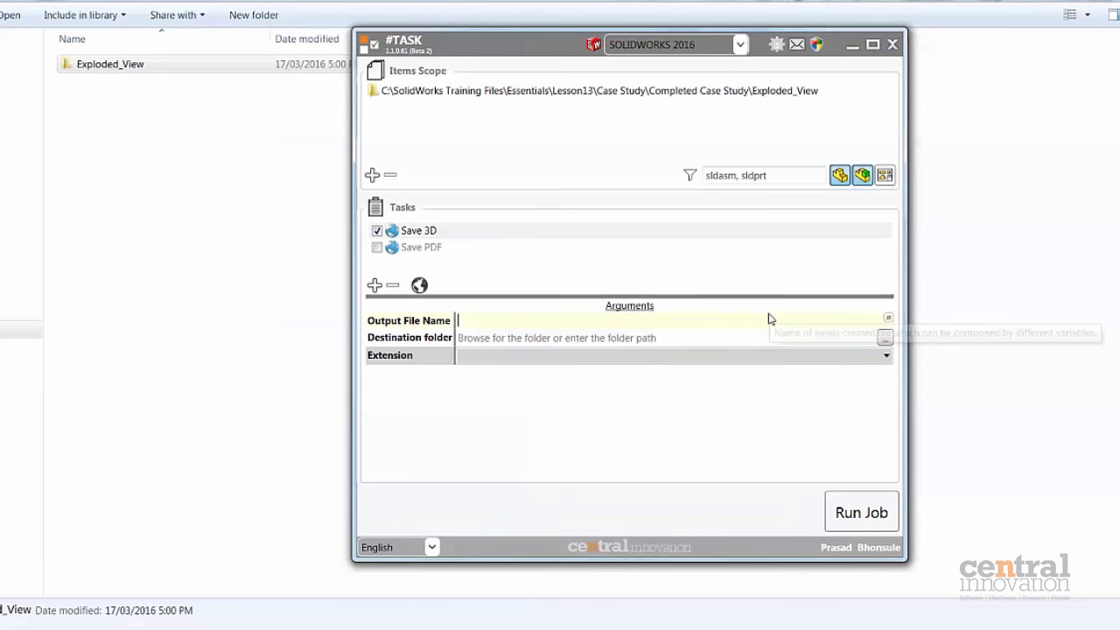
pyautogui.click(888, 319)
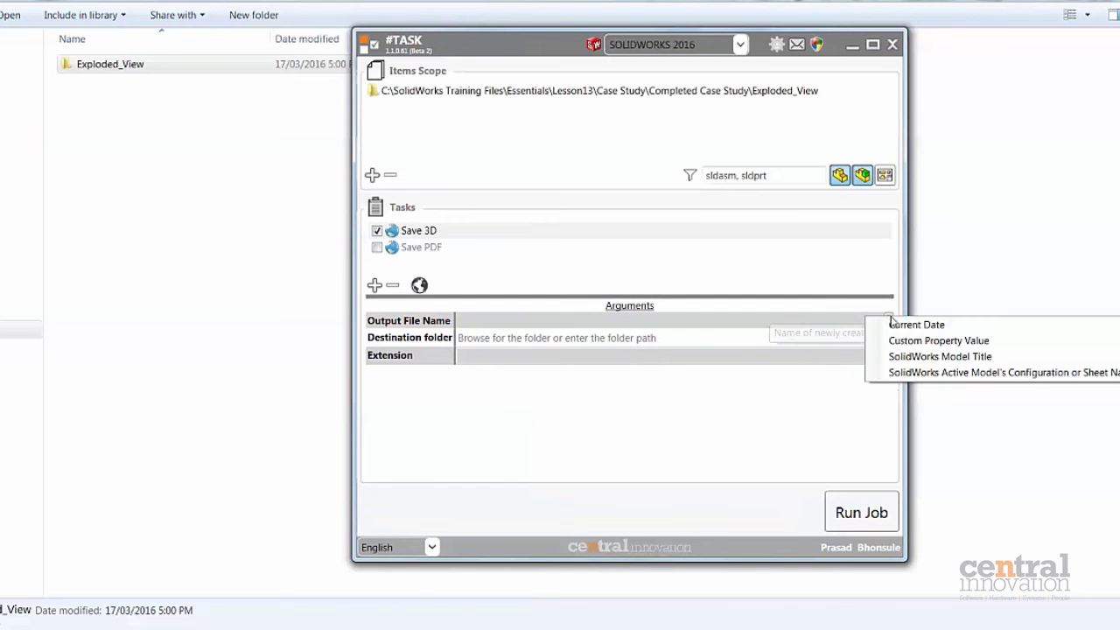
pyautogui.click(945, 363)
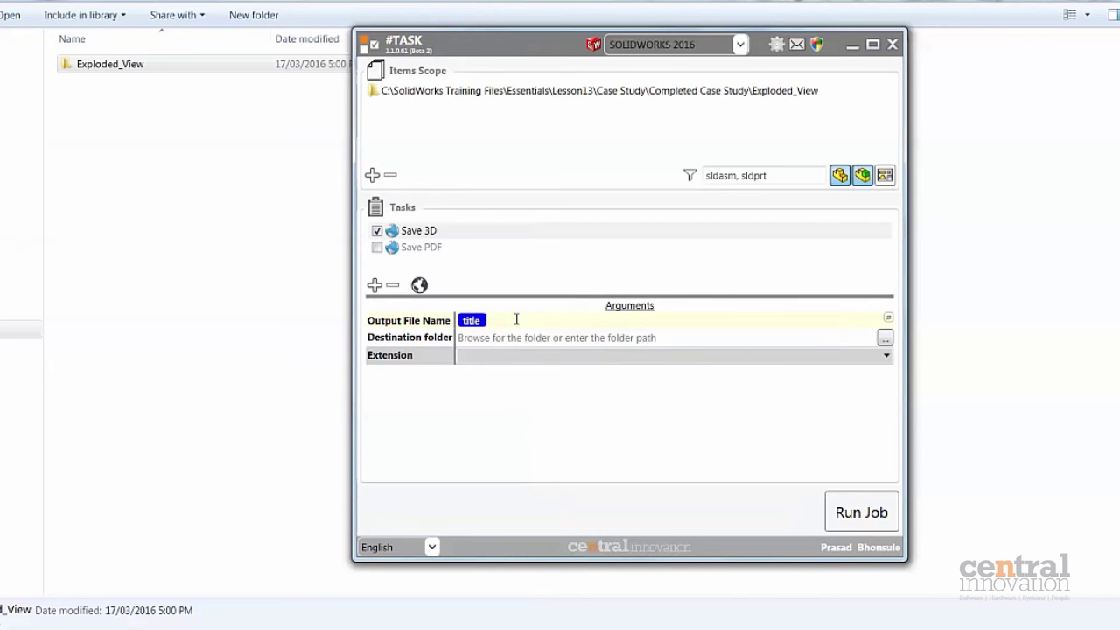
pyautogui.write('-REV-')
pyautogui.click(887, 319)
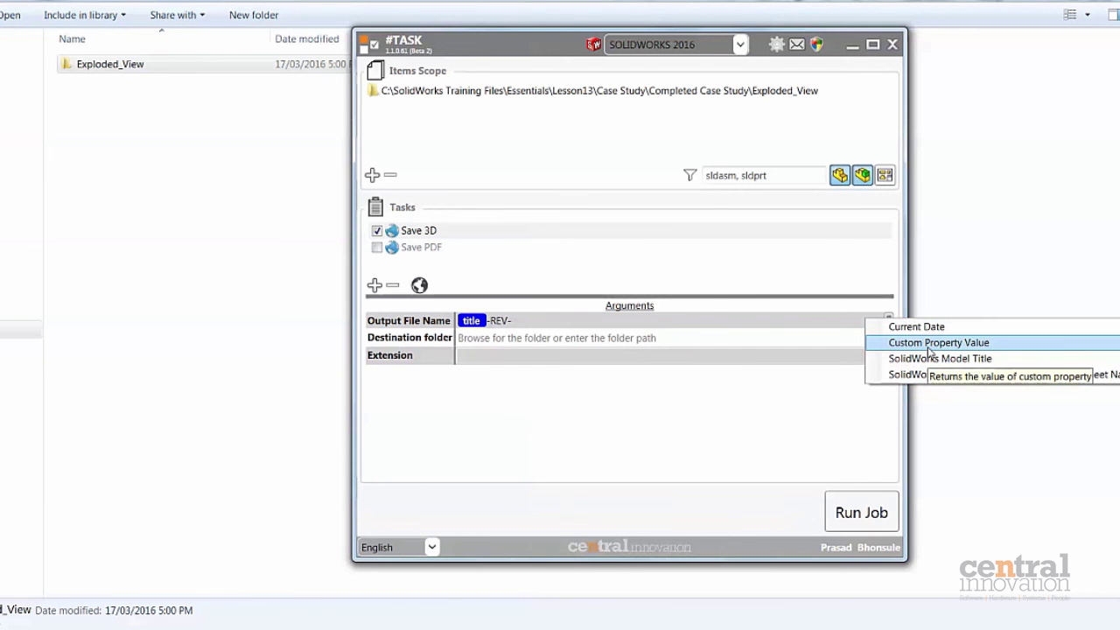
pyautogui.click(931, 346)
pyautogui.click(564, 219)
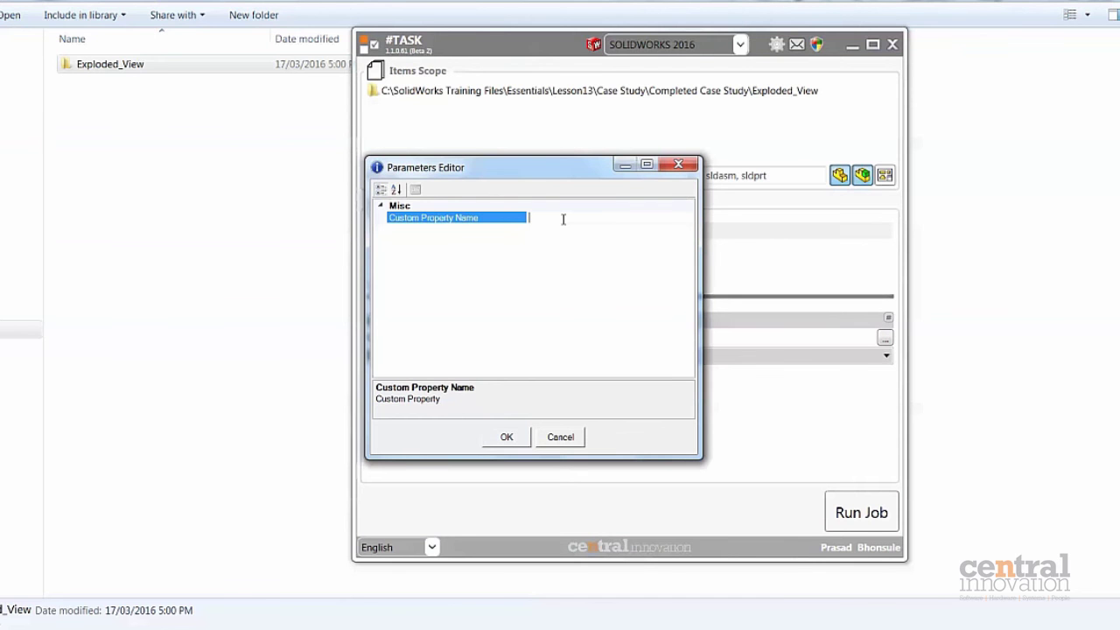
pyautogui.write('Revision')
pyautogui.click(505, 437)
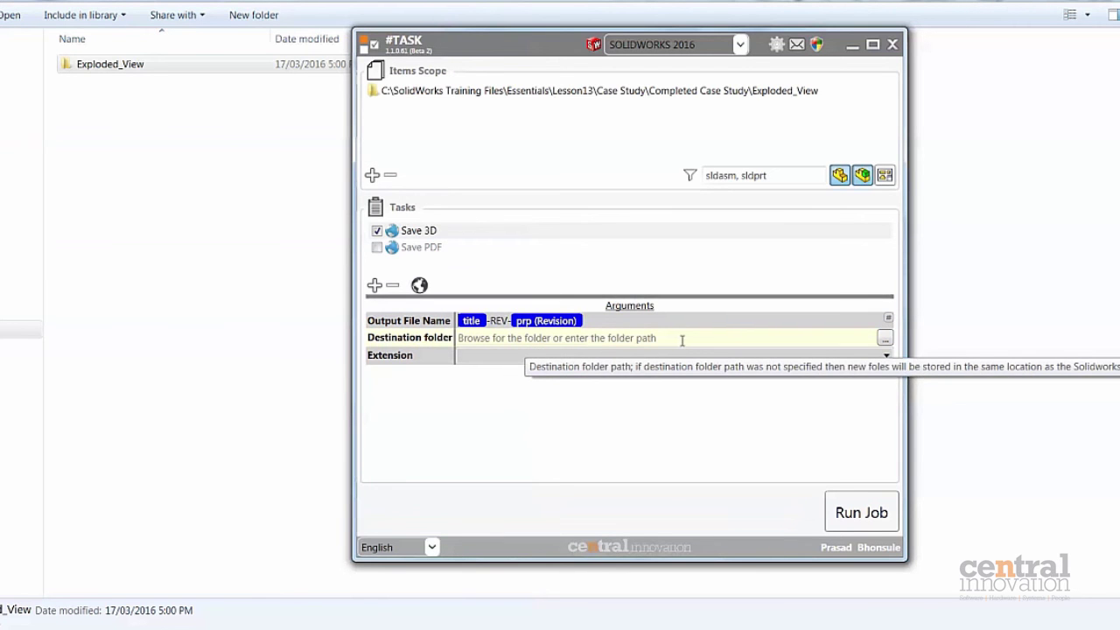
# - Set the Save 3D destination folder to the 3D Output folder on the Desktop
pyautogui.click(884, 339)
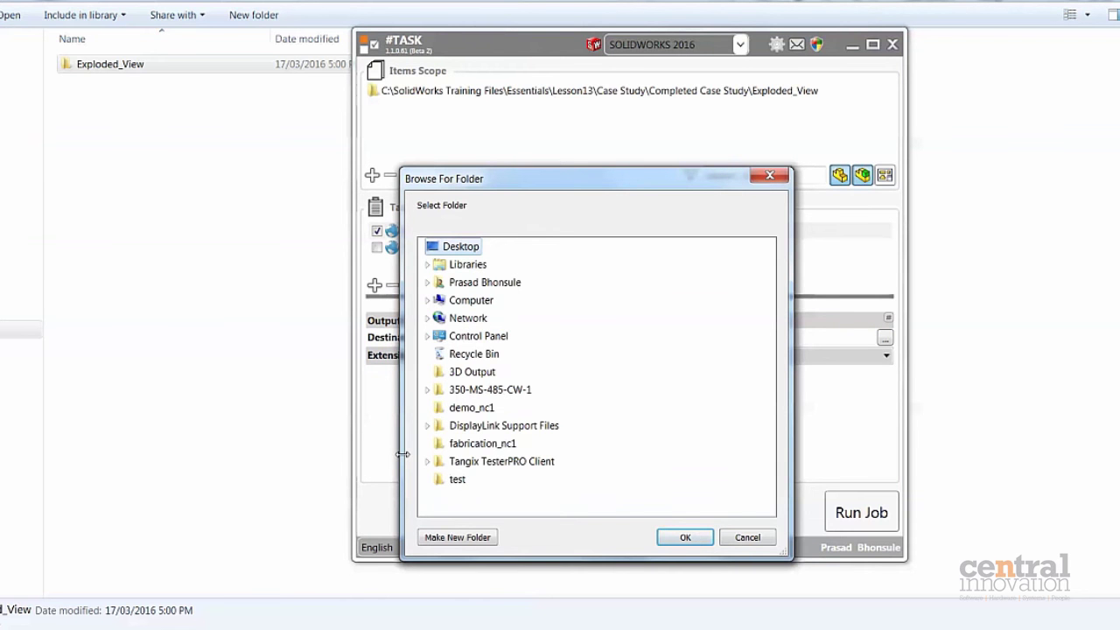
pyautogui.click(464, 372)
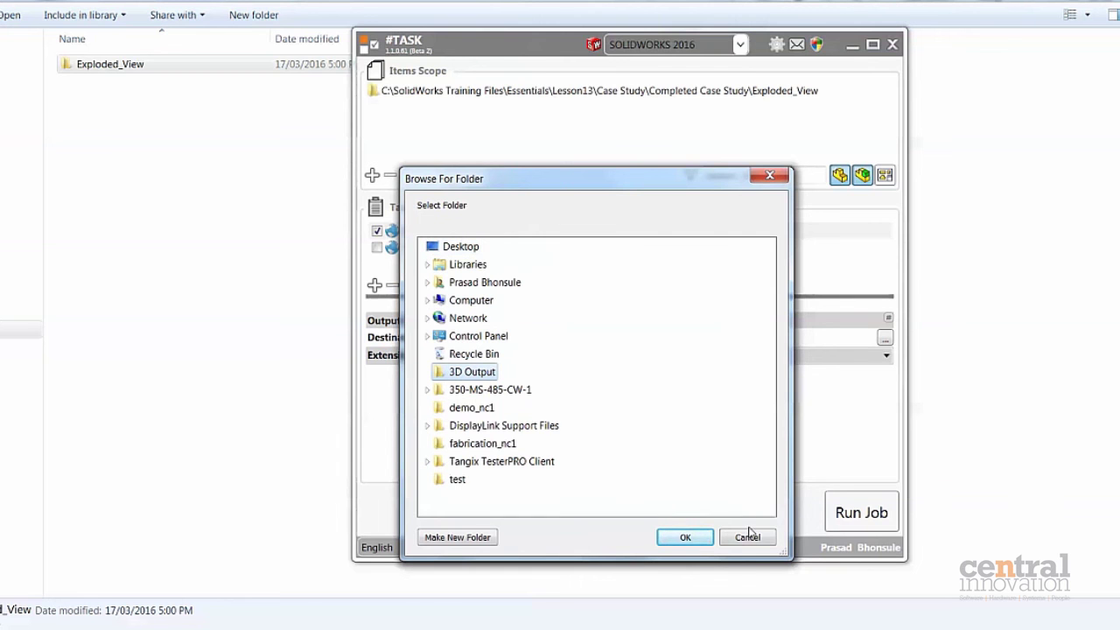
pyautogui.click(685, 537)
# - Choose step and x_t as the export extensions for the Save 3D task
pyautogui.click(463, 357)
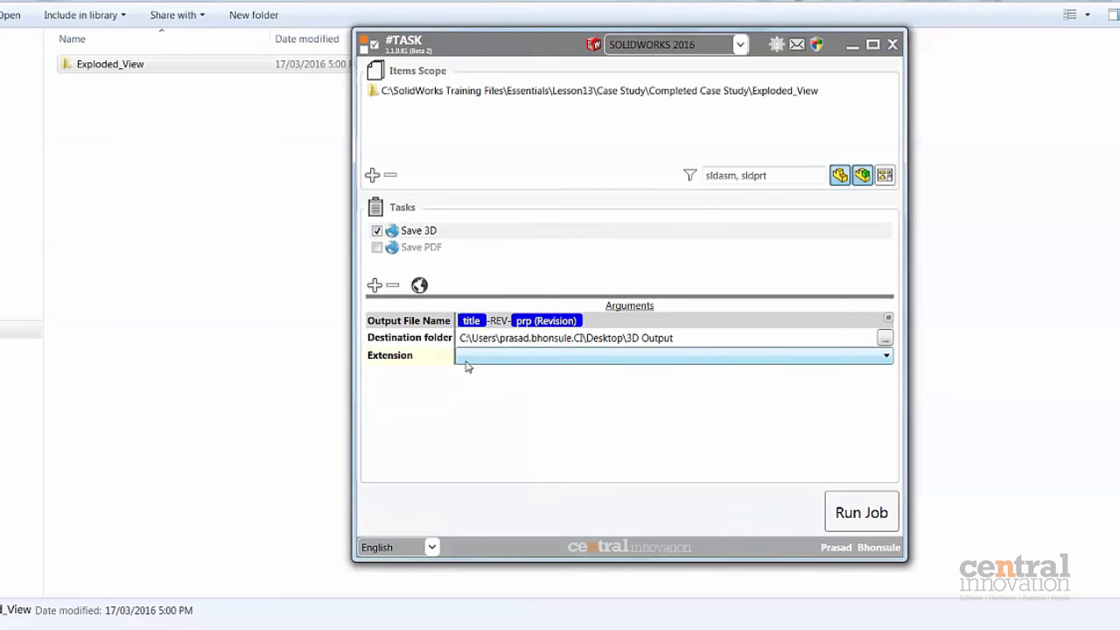
pyautogui.click(525, 361)
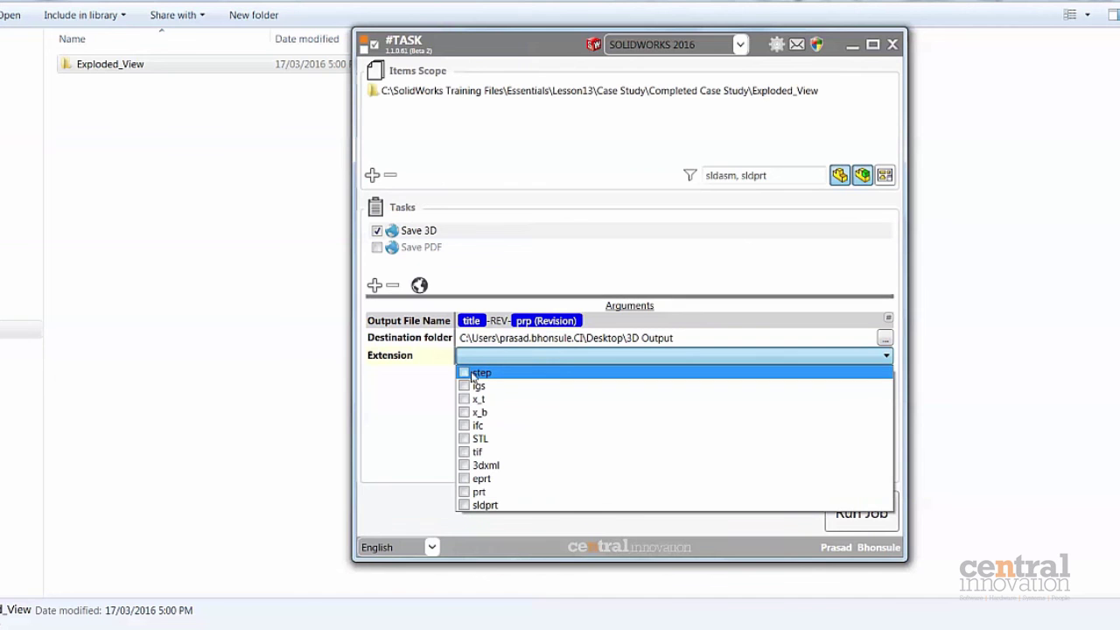
pyautogui.press('Down')
pyautogui.press('Down')
pyautogui.press('Down')
pyautogui.press('Down')
pyautogui.press('Down')
pyautogui.press('Down')
pyautogui.press('Down')
pyautogui.press('Down')
pyautogui.press('Down')
pyautogui.press('Down')
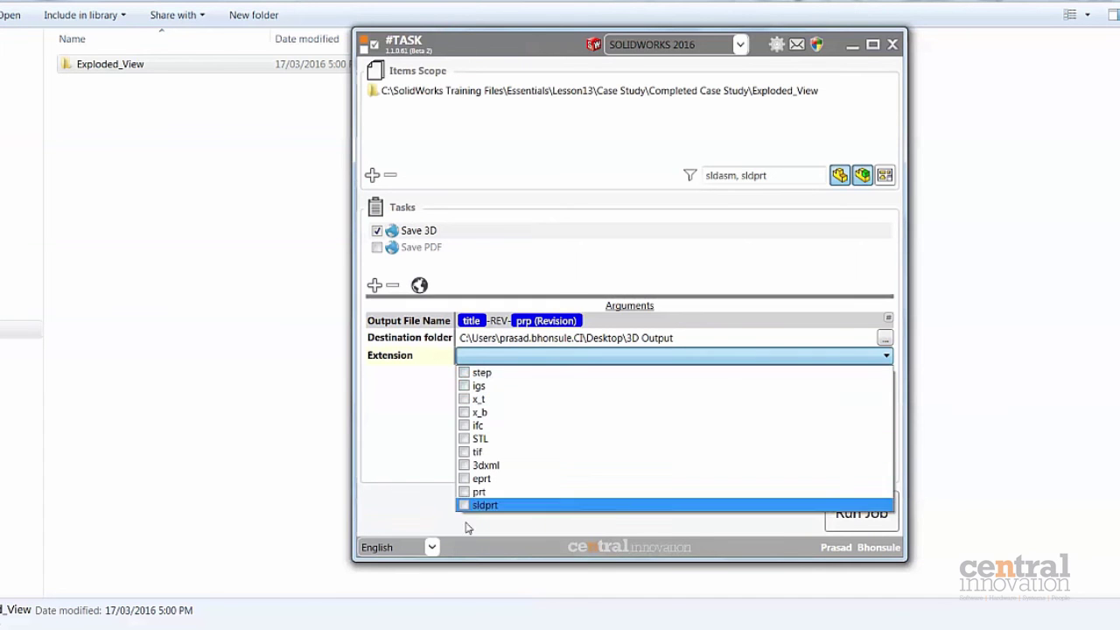
pyautogui.press('Up')
pyautogui.press('Up')
pyautogui.click(463, 373)
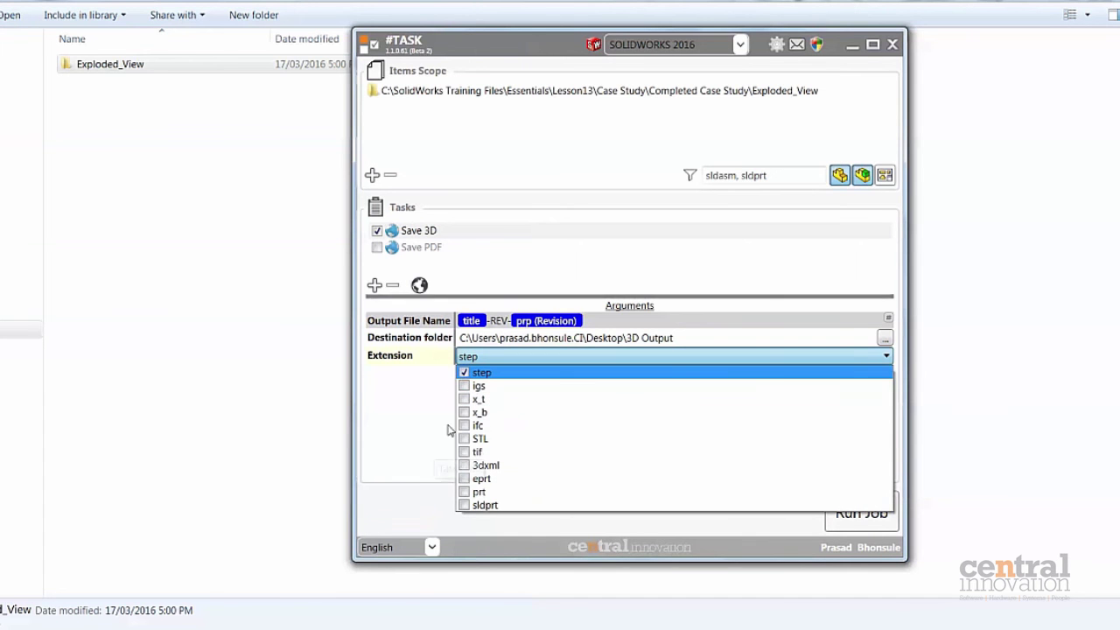
pyautogui.click(464, 399)
pyautogui.click(489, 360)
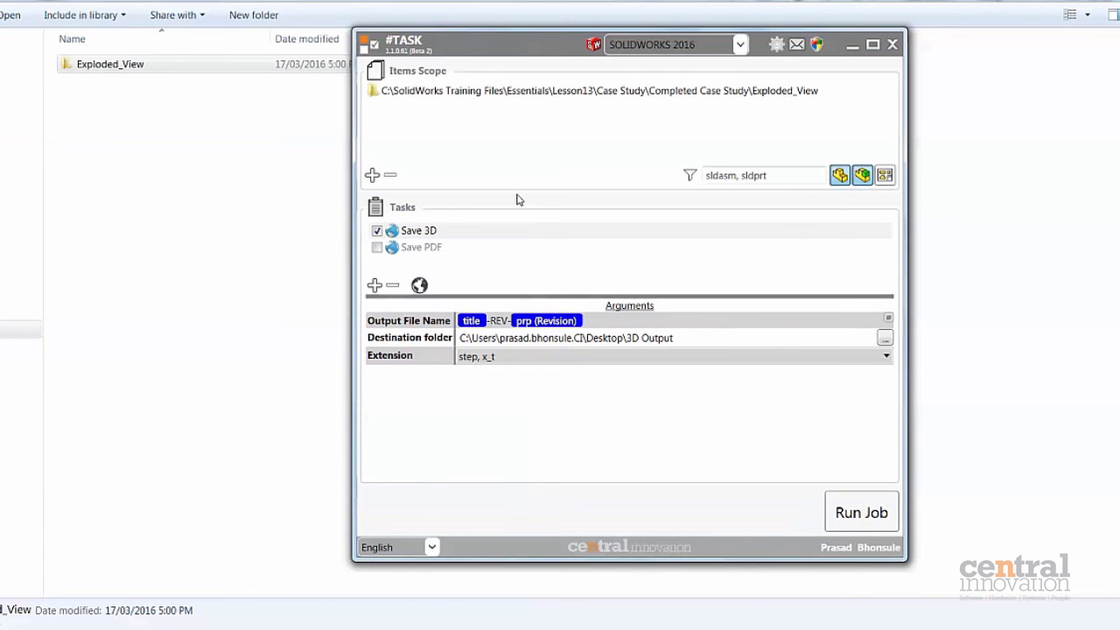
# - Review the job settings, including the available backup options, keep backups on Always Enabled, and close the settings
pyautogui.click(776, 50)
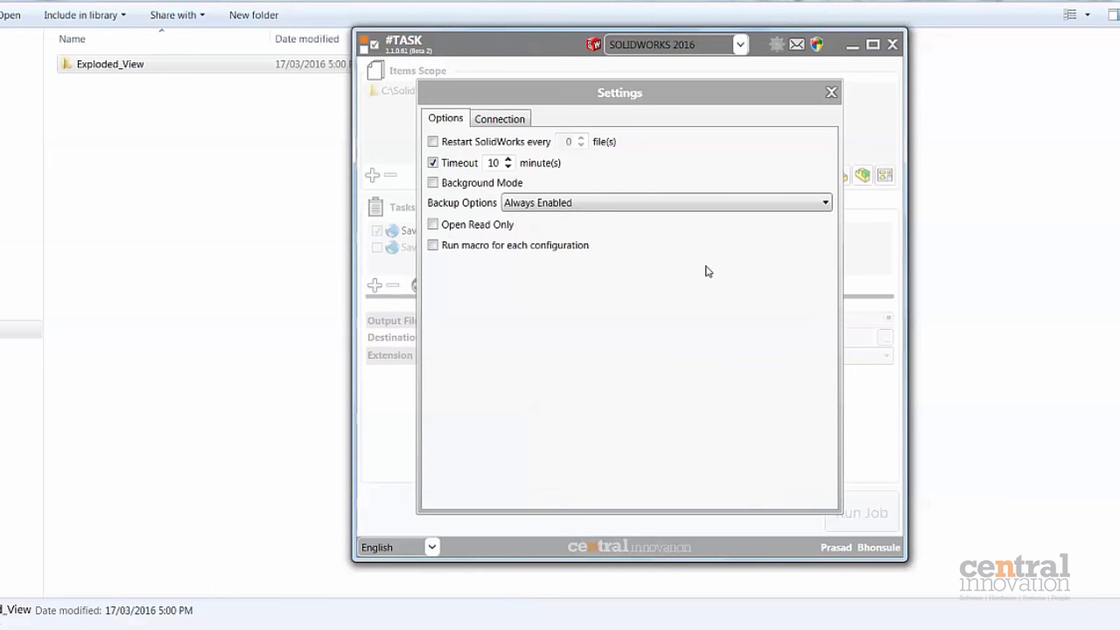
pyautogui.click(536, 206)
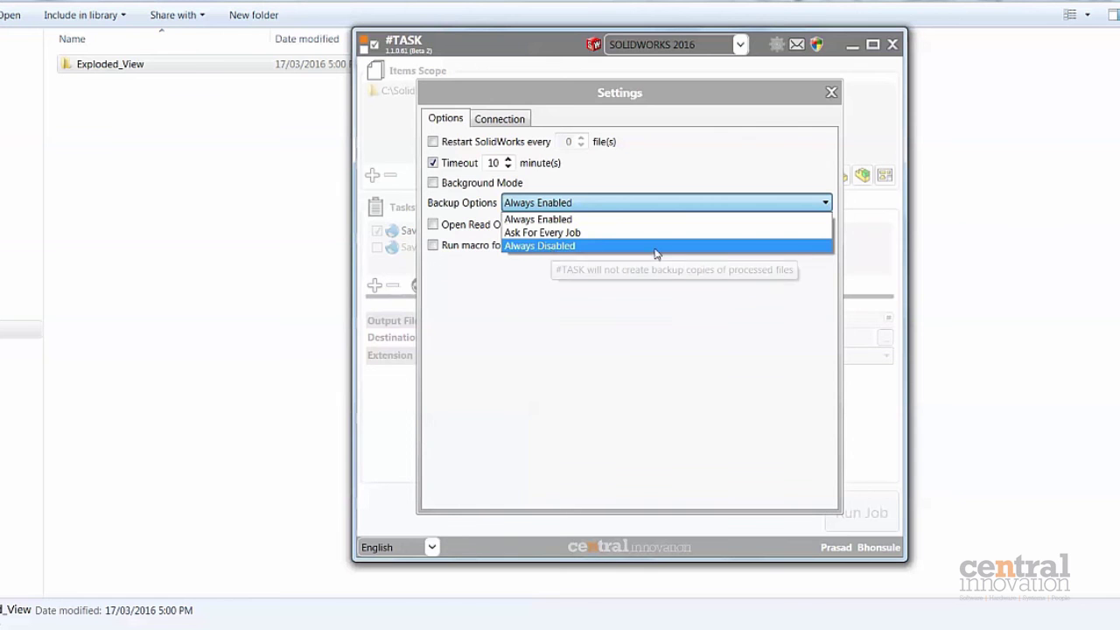
pyautogui.click(711, 299)
pyautogui.click(662, 205)
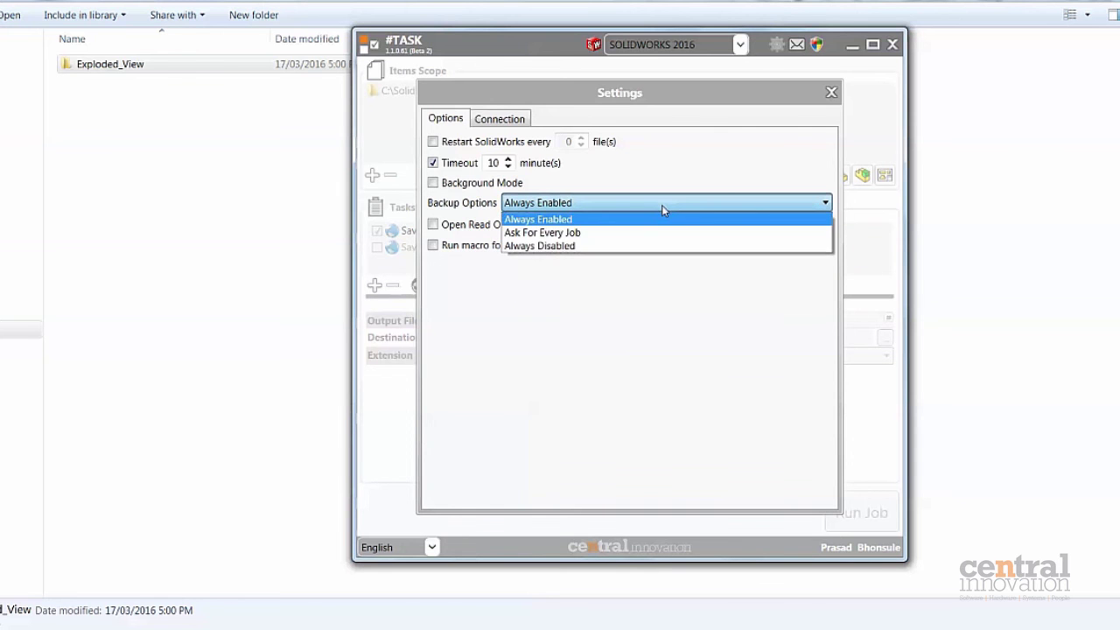
pyautogui.click(662, 205)
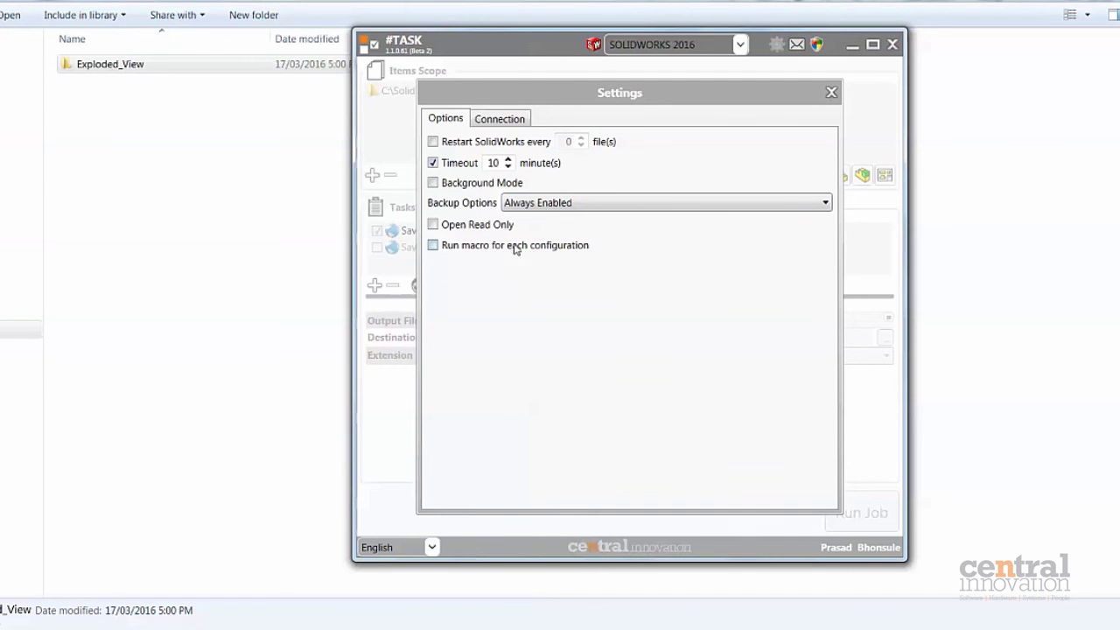
pyautogui.click(433, 224)
pyautogui.click(831, 93)
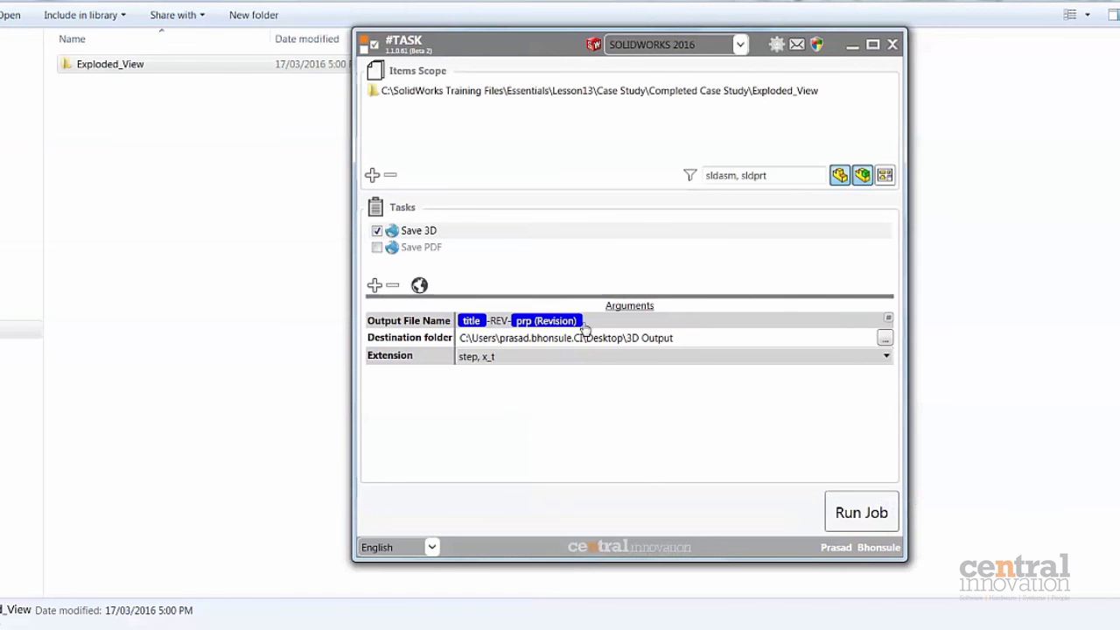
# - Run the Save 3D job on the Exploded_View folder and close its progress report
pyautogui.click(876, 518)
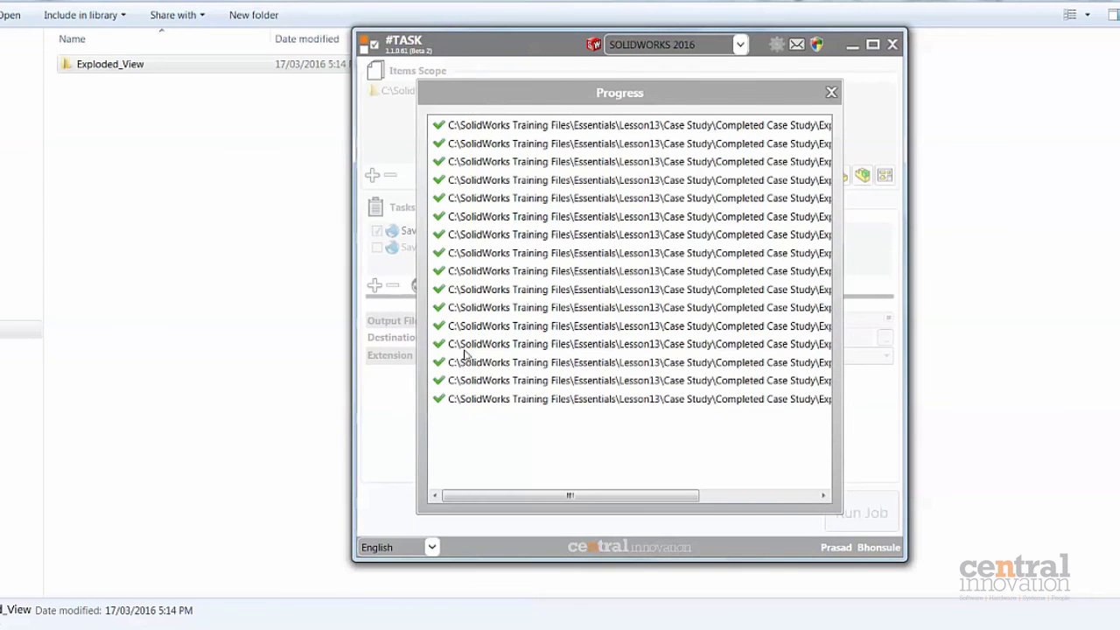
pyautogui.click(831, 92)
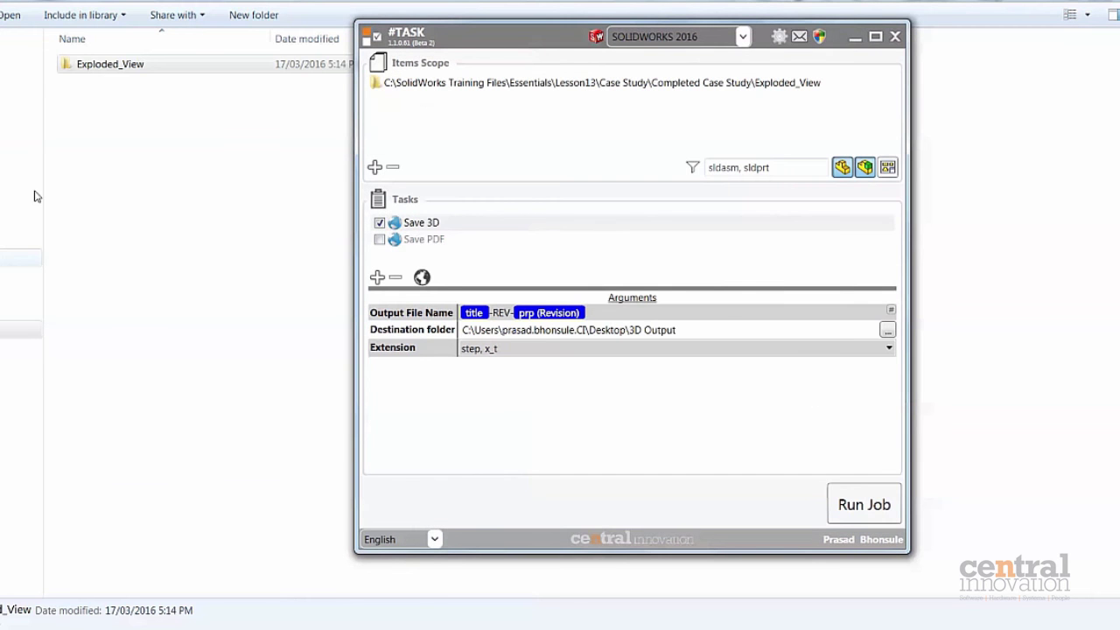
# - Check the Revision custom property of the Base assembly in SOLIDWORKS, and close the assembly without saving
pyautogui.click(17, 58)
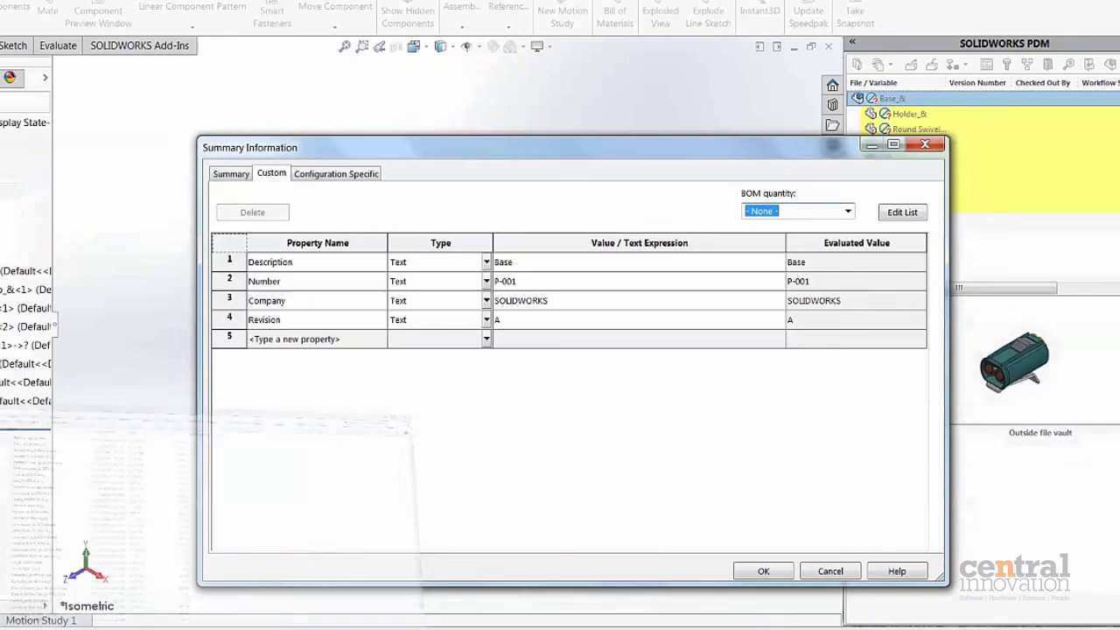
pyautogui.click(786, 574)
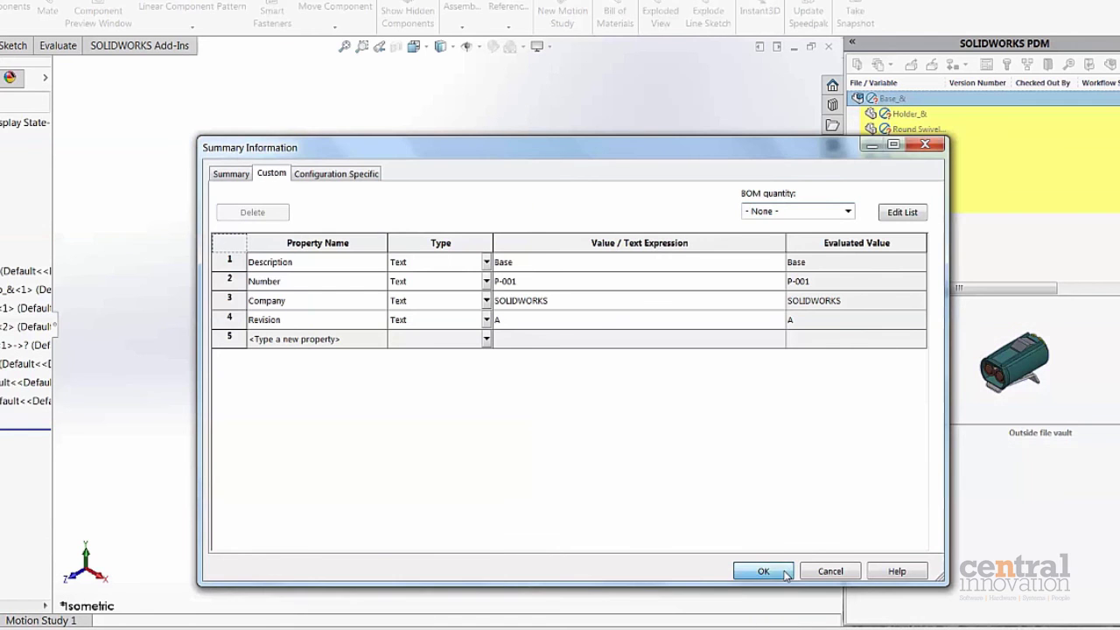
pyautogui.click(829, 48)
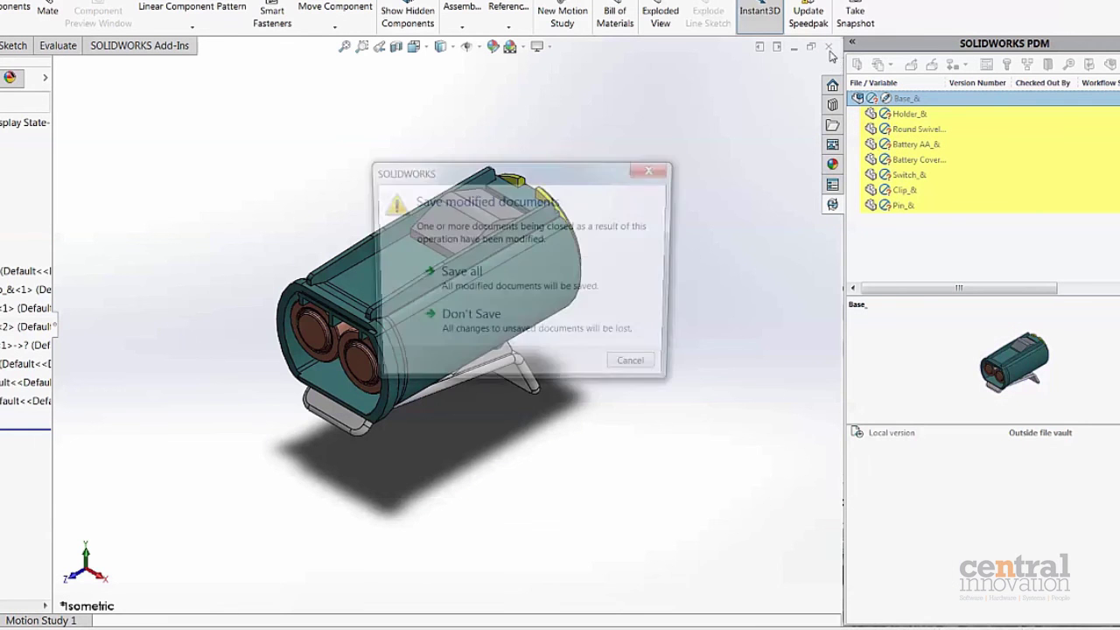
pyautogui.click(560, 344)
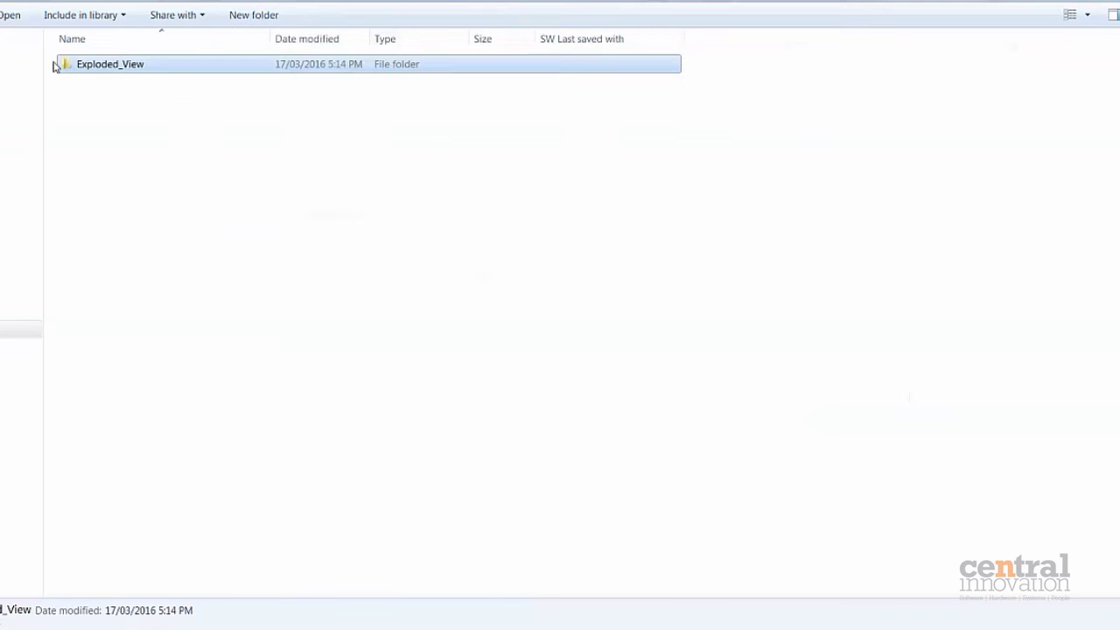
# - Open the Exploded_View folder, sort it by type, and compare the stbck backup files with their original SolidWorks files
pyautogui.doubleClick(87, 63)
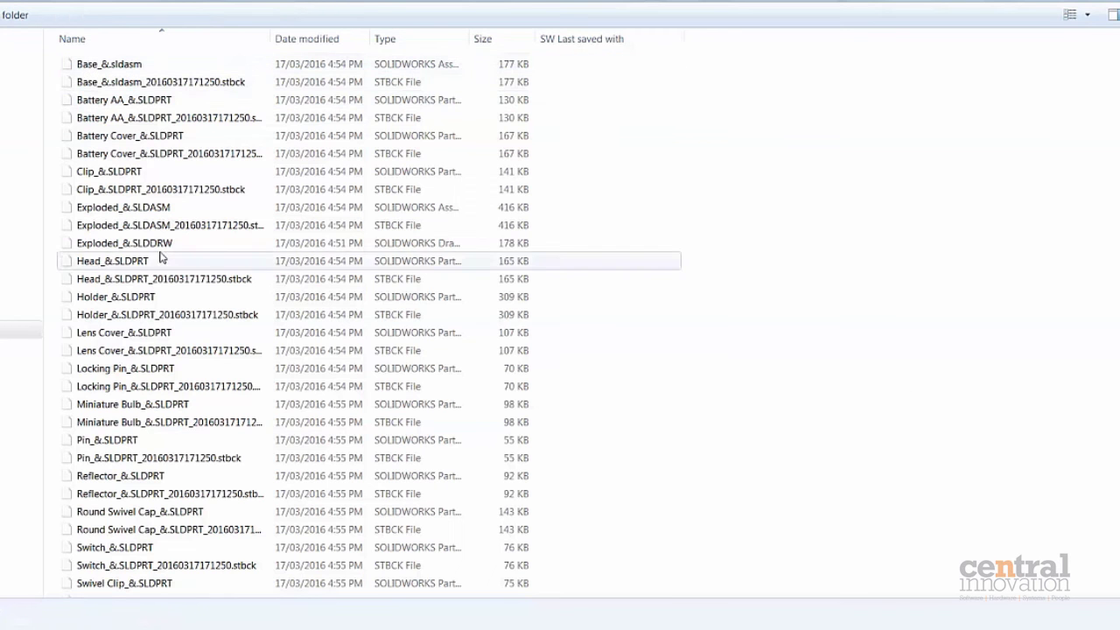
pyautogui.click(403, 45)
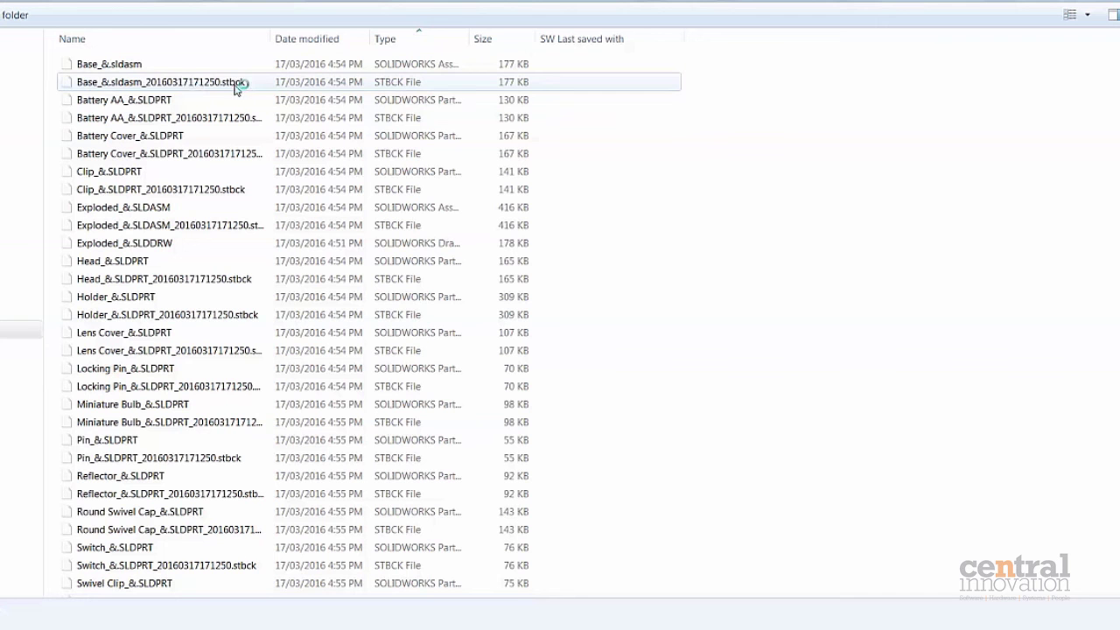
pyautogui.click(145, 73)
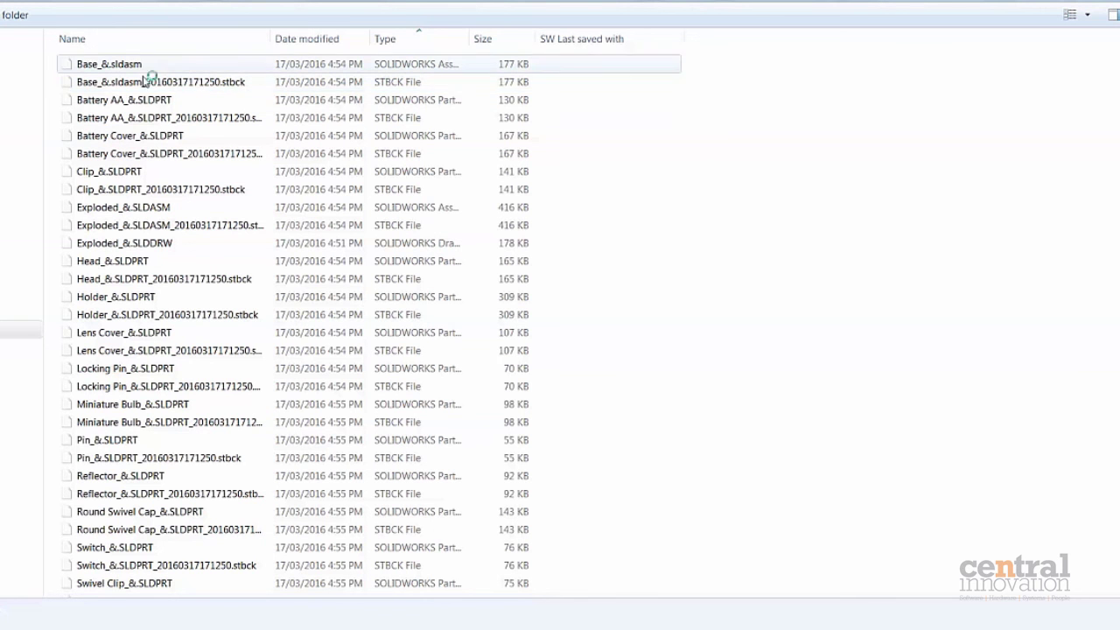
pyautogui.click(147, 81)
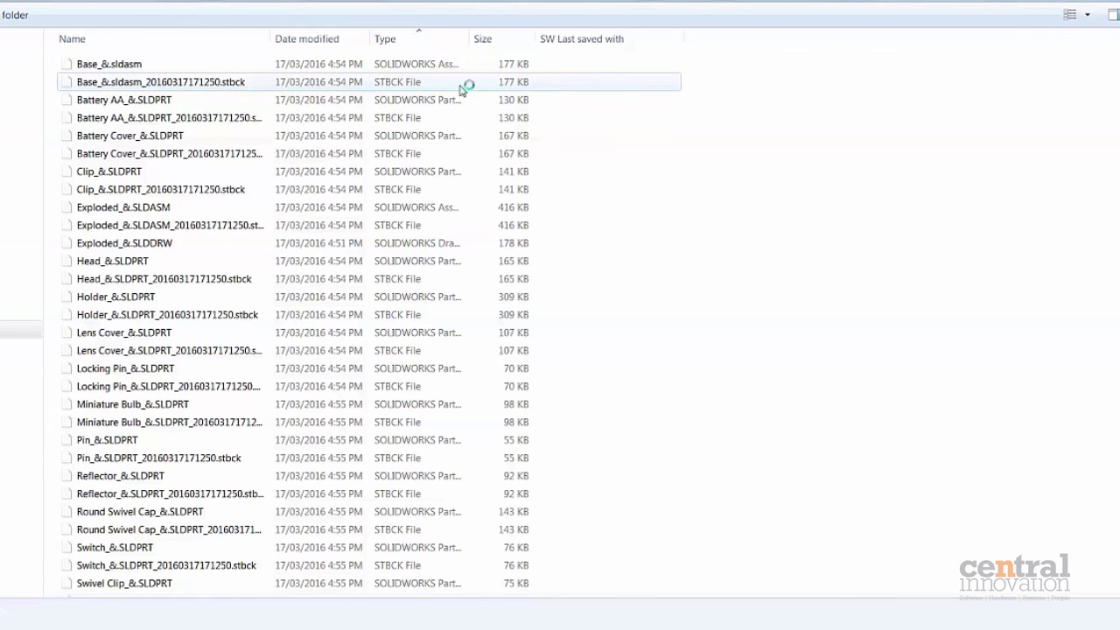
pyautogui.click(516, 65)
pyautogui.click(522, 82)
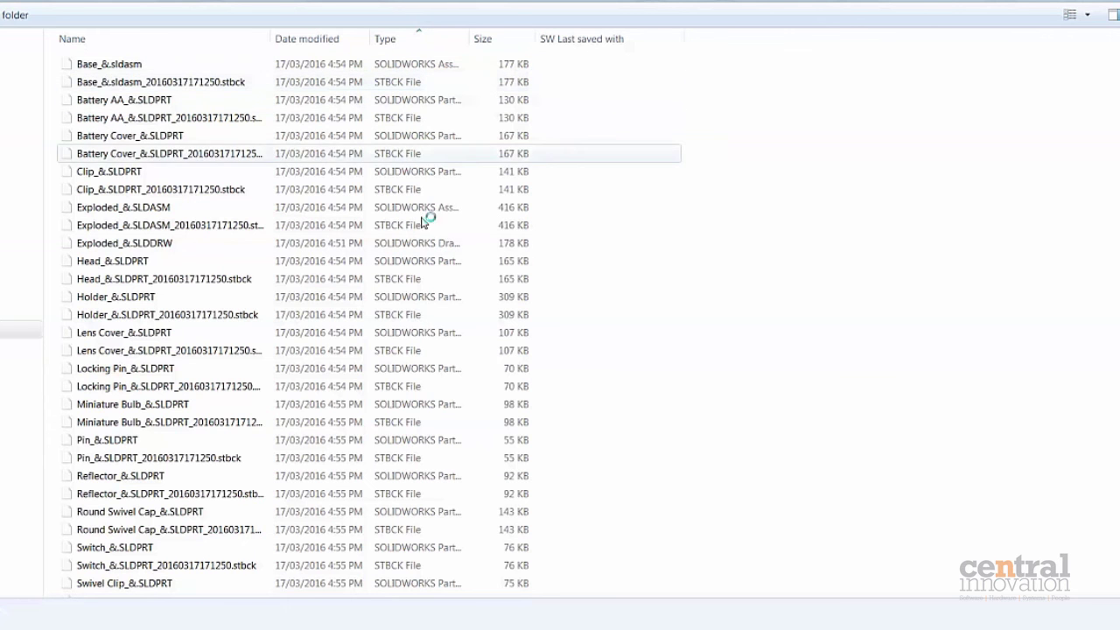
pyautogui.scroll(-1, 283, 452)
pyautogui.scroll(1, 263, 394)
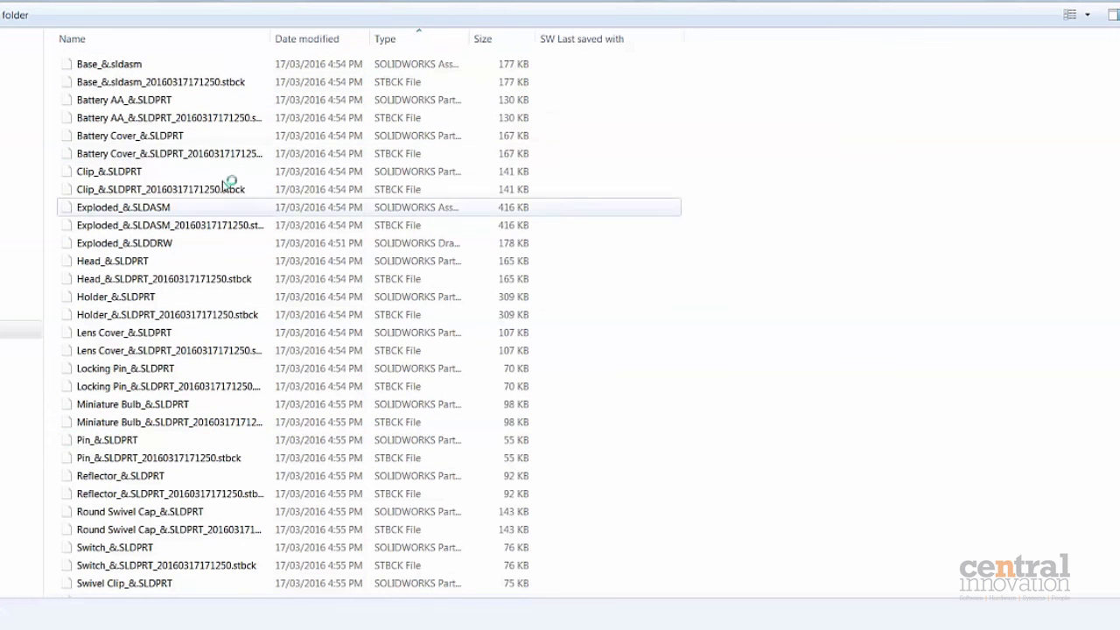